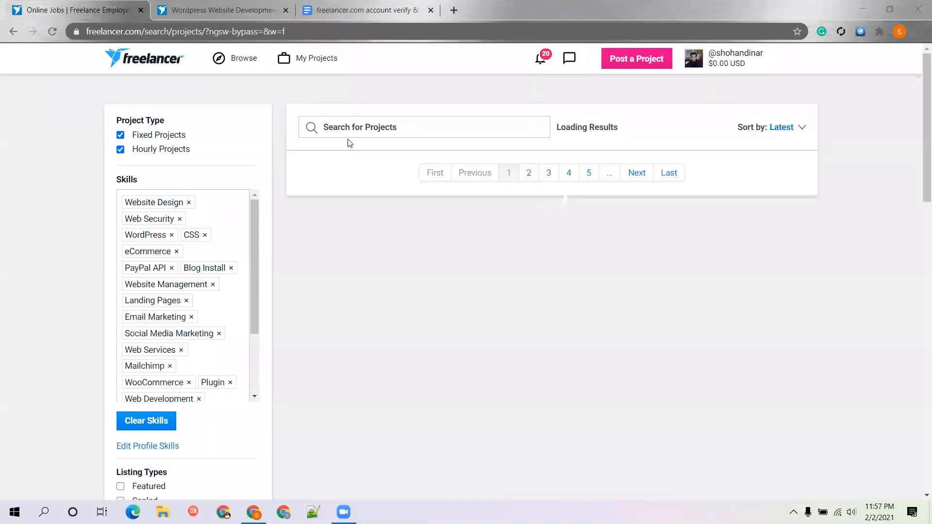
# Browse the latest project listings, then put the cursor in the Search for Projects box
pyautogui.scroll(-3, 542, 210)
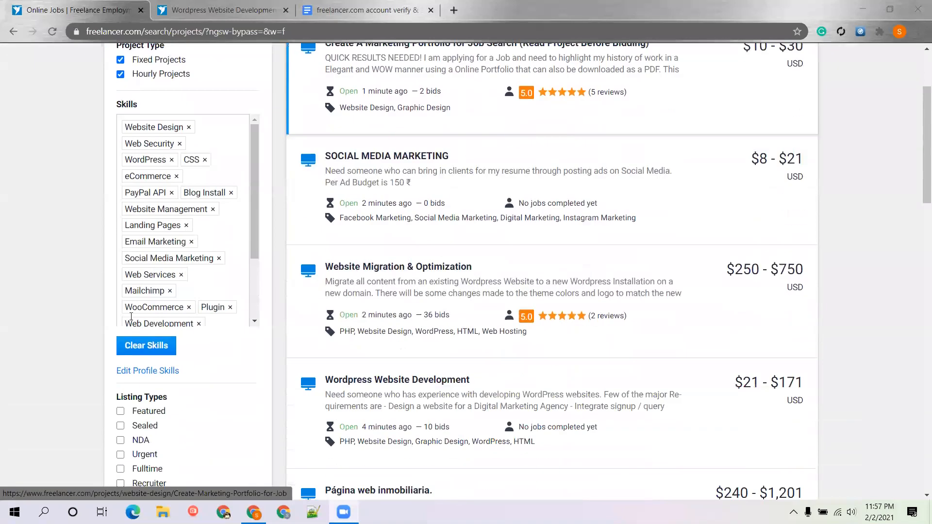
pyautogui.scroll(3, 307, 345)
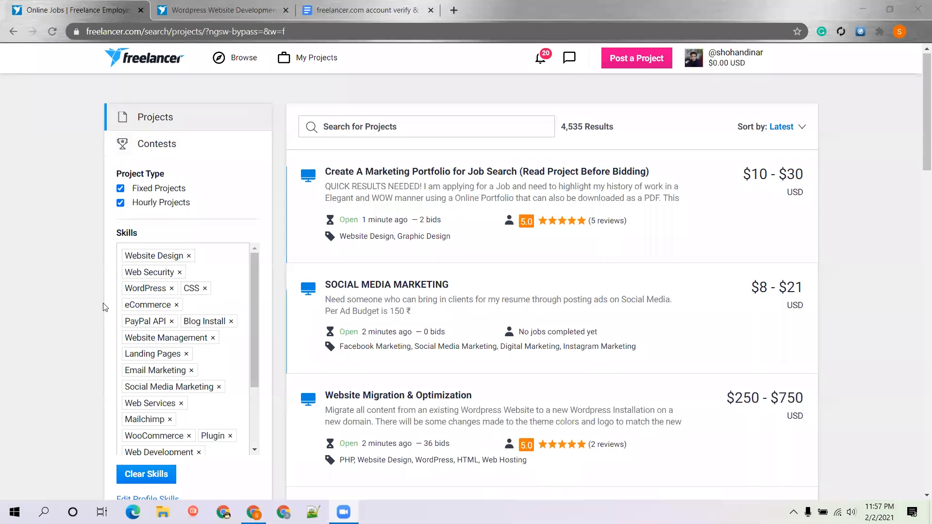
pyautogui.scroll(-5, 457, 150)
pyautogui.scroll(-2, 462, 69)
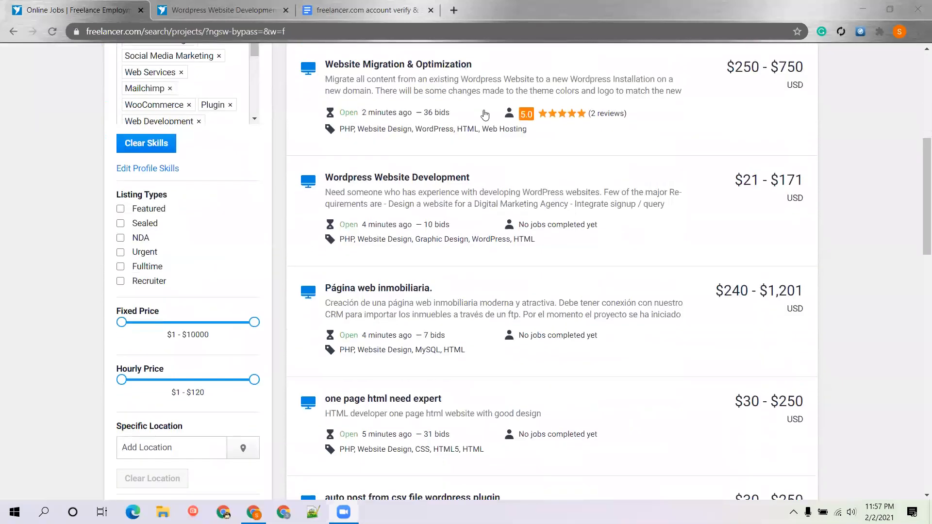
pyautogui.scroll(8, 508, 153)
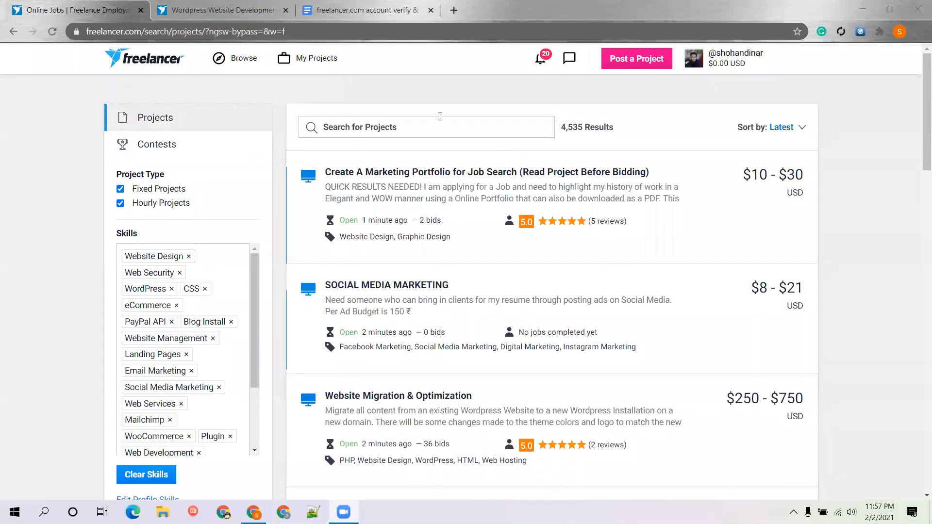
pyautogui.click(371, 136)
# Search projects for 'wordpress' and scroll through the 825 matching results
pyautogui.write('word')
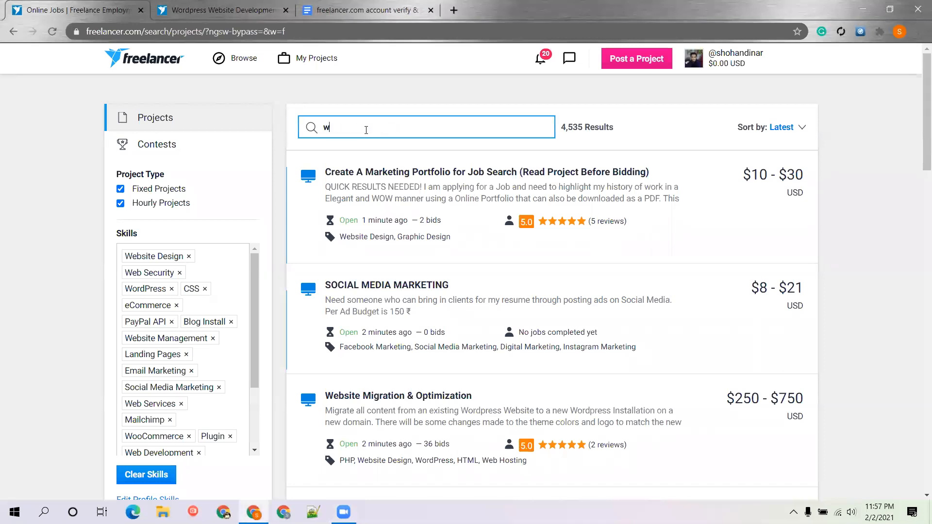
pyautogui.write('press')
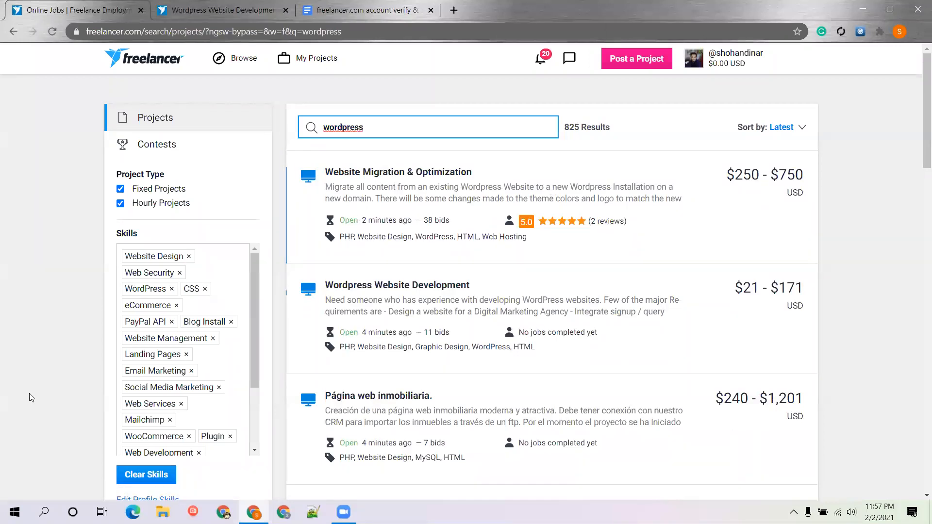
pyautogui.scroll(-5, 29, 395)
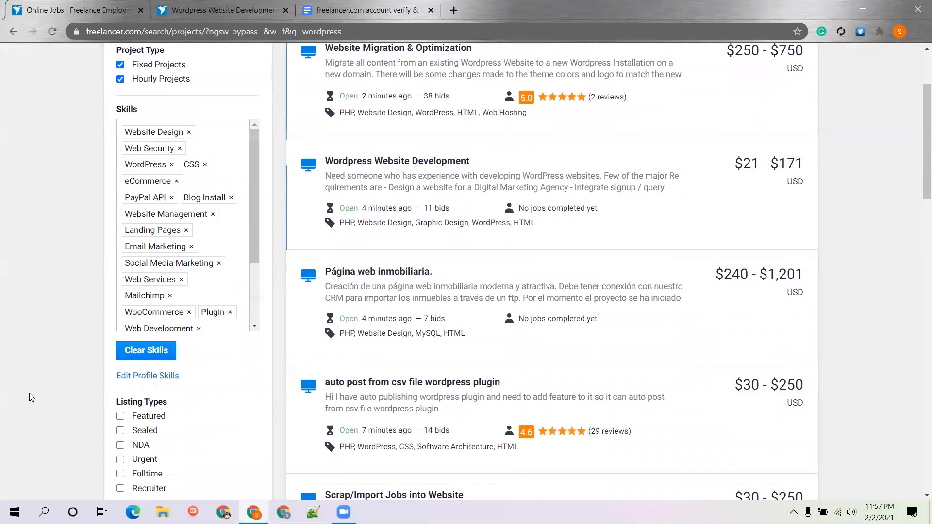
pyautogui.scroll(-3, 112, 323)
pyautogui.scroll(-12, 112, 322)
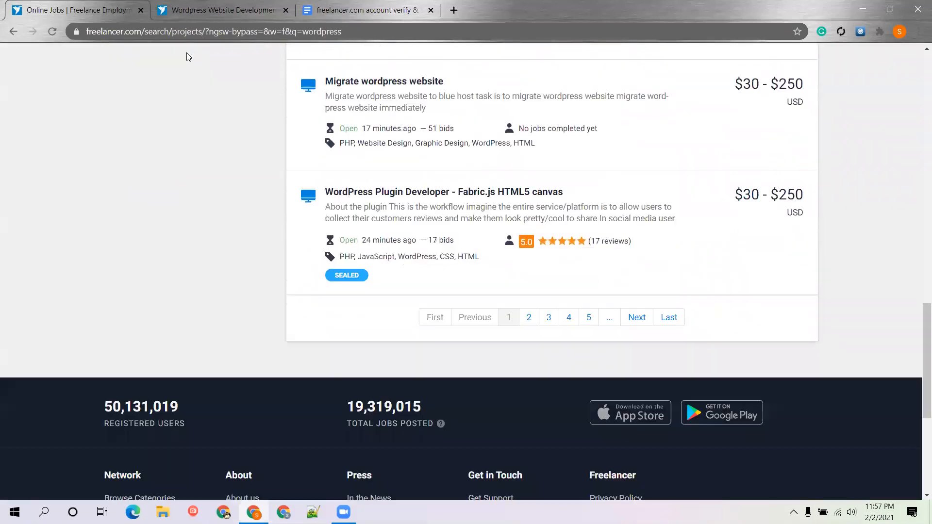
pyautogui.scroll(-6, 187, 57)
pyautogui.scroll(4, 184, 120)
pyautogui.scroll(7, 181, 120)
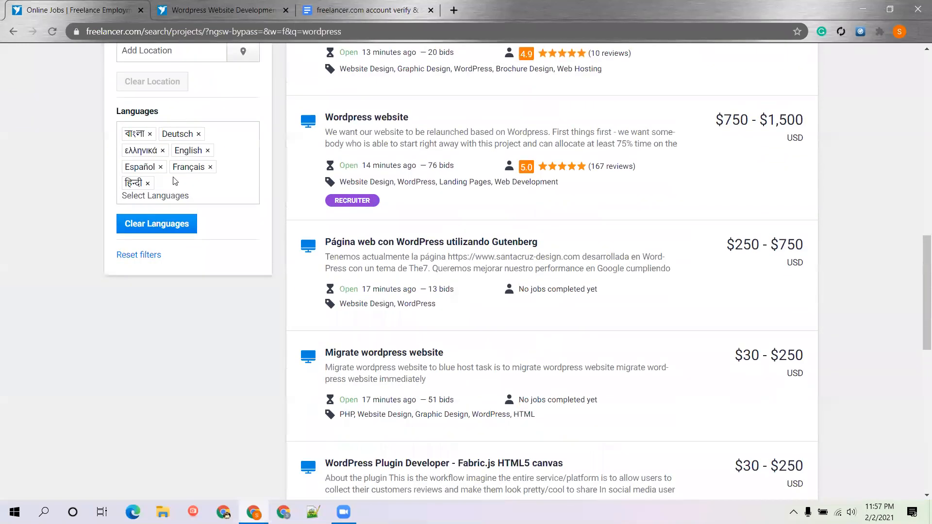
pyautogui.scroll(5, 182, 115)
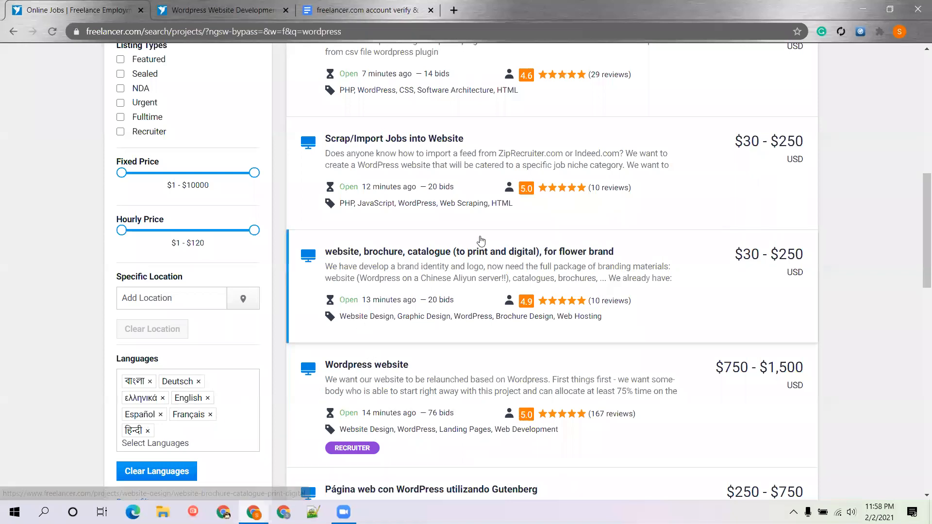
pyautogui.scroll(4, 481, 240)
pyautogui.scroll(3, 481, 239)
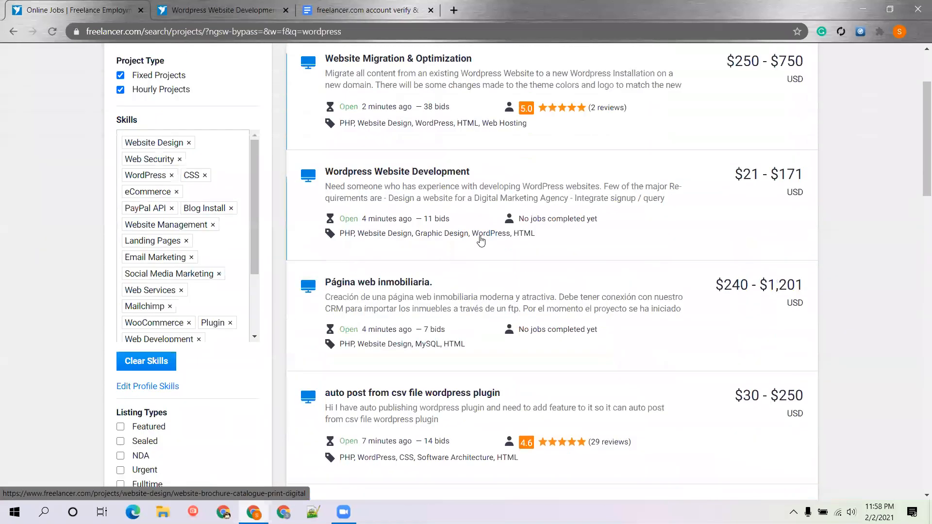
pyautogui.scroll(3, 481, 240)
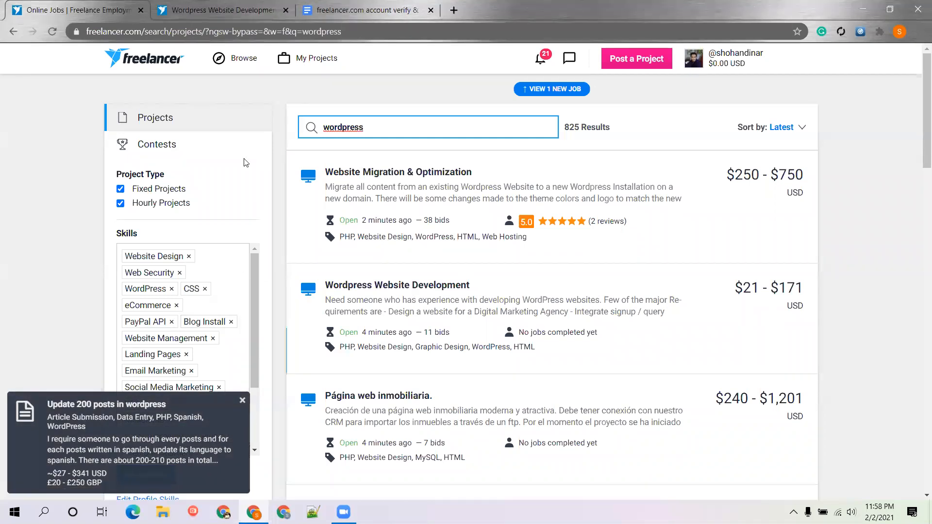
# Show the Wordpress Website Development project (₹1,500–12,500 INR) and scroll down to its bid form
pyautogui.click(226, 11)
pyautogui.scroll(8, 551, 119)
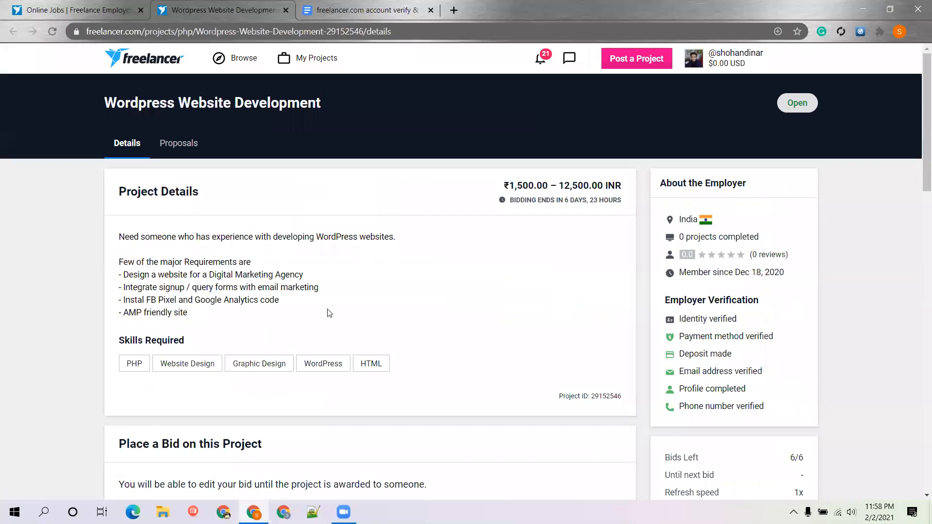
pyautogui.click(78, 11)
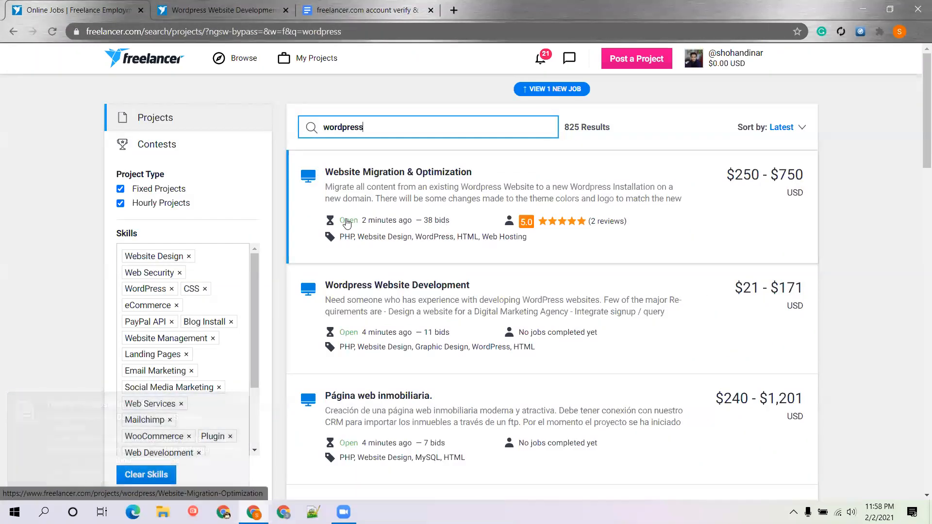
pyautogui.click(207, 6)
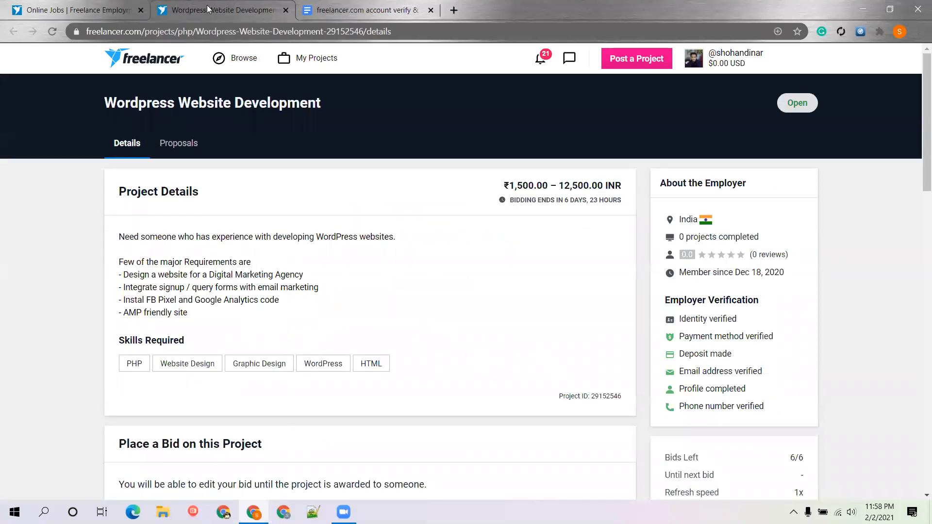
pyautogui.scroll(-1, 280, 186)
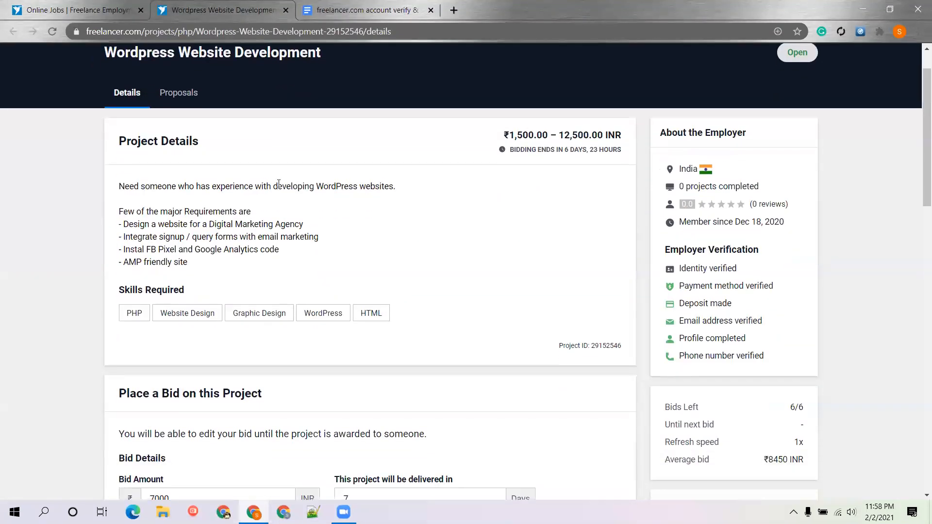
pyautogui.scroll(-3, 348, 188)
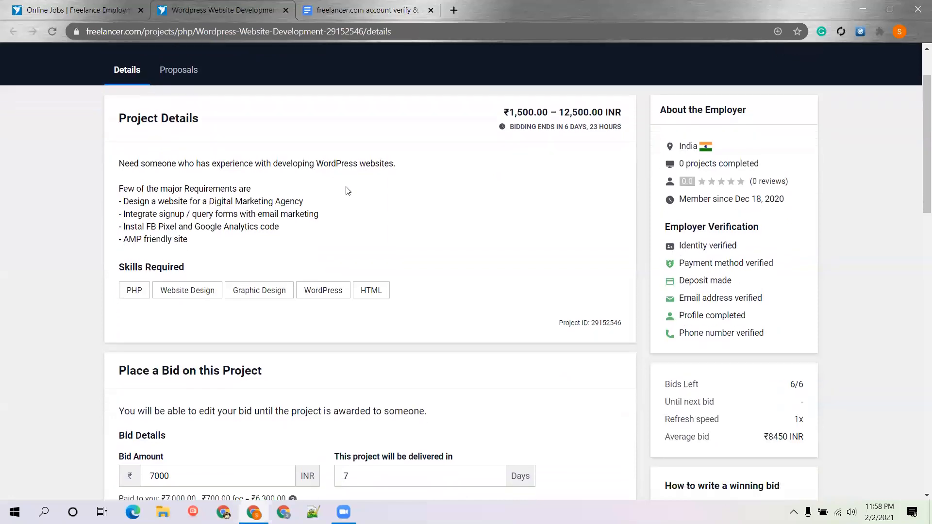
pyautogui.scroll(4, 550, 134)
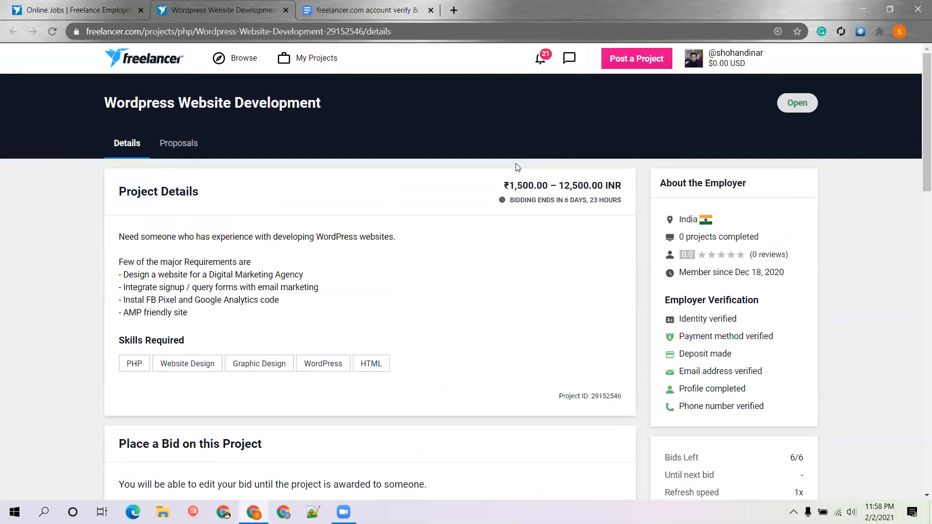
pyautogui.scroll(-6, 479, 282)
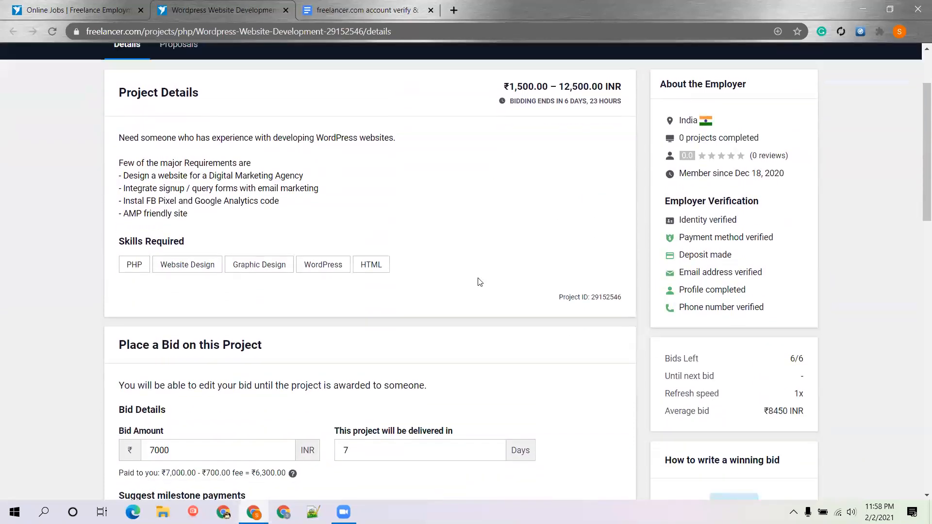
# Enter a bid of ₹10,000 INR with 2-day delivery, giving two ₹5,000 milestones
pyautogui.click(479, 279)
pyautogui.click(203, 186)
pyautogui.doubleClick(203, 186)
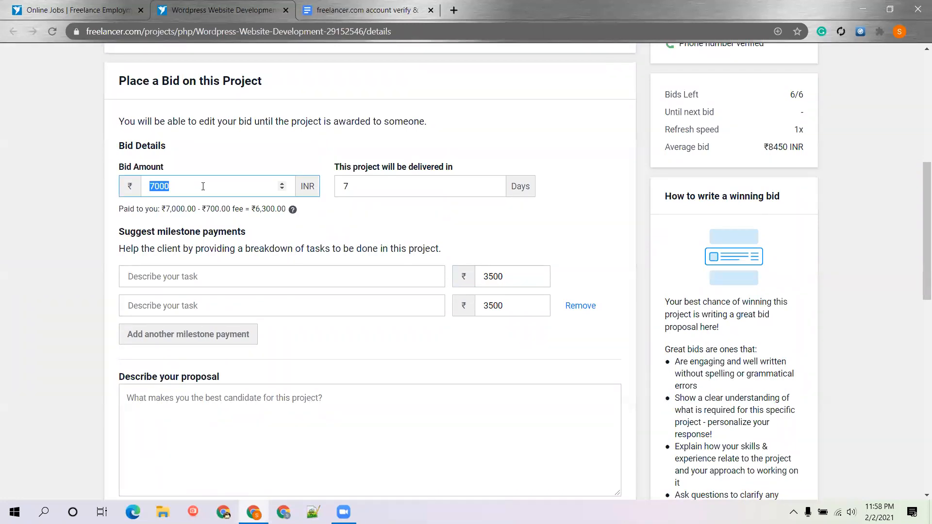
pyautogui.write('101')
pyautogui.press('BackSpace')
pyautogui.write('000')
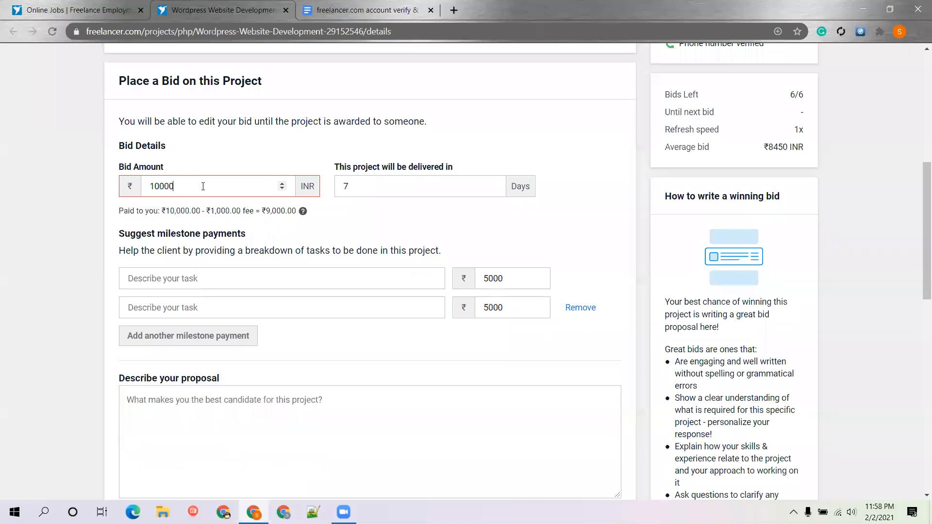
pyautogui.click(426, 190)
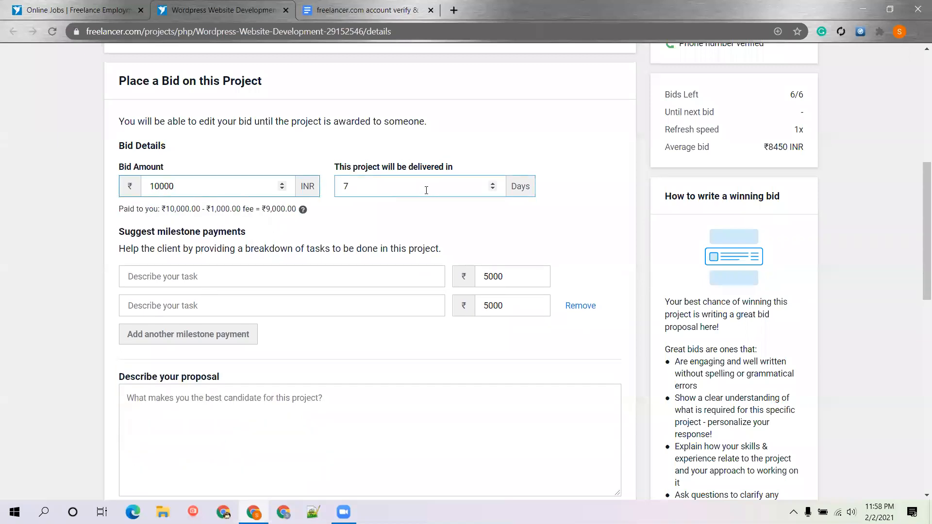
pyautogui.press('BackSpace')
pyautogui.write('2')
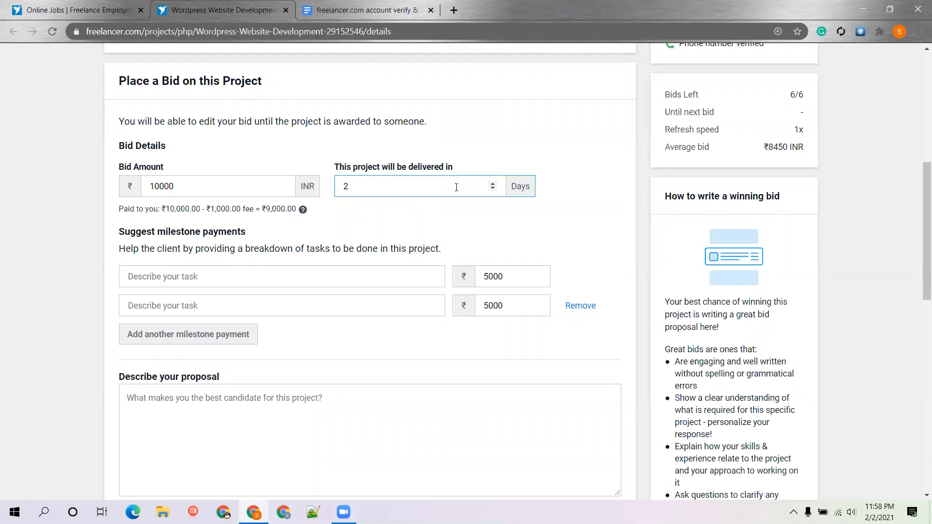
pyautogui.click(301, 274)
pyautogui.scroll(1, 32, 271)
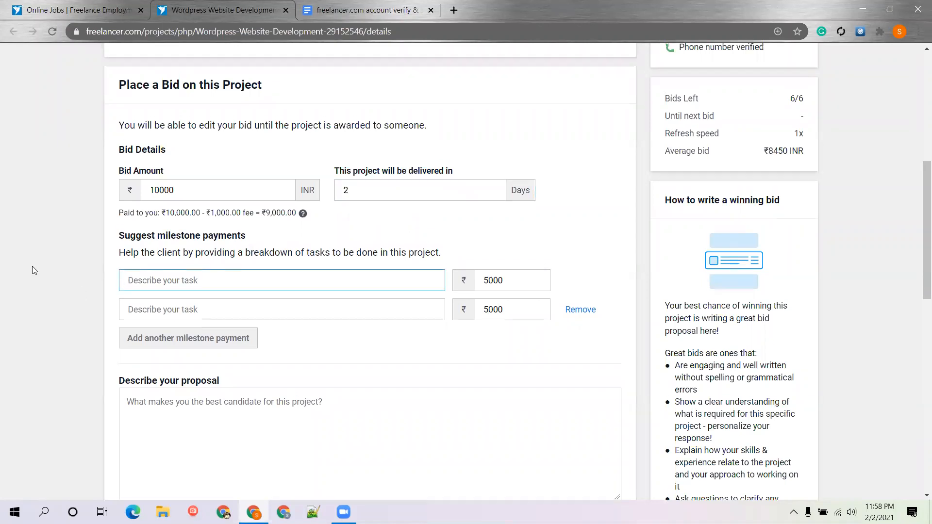
pyautogui.scroll(7, 32, 266)
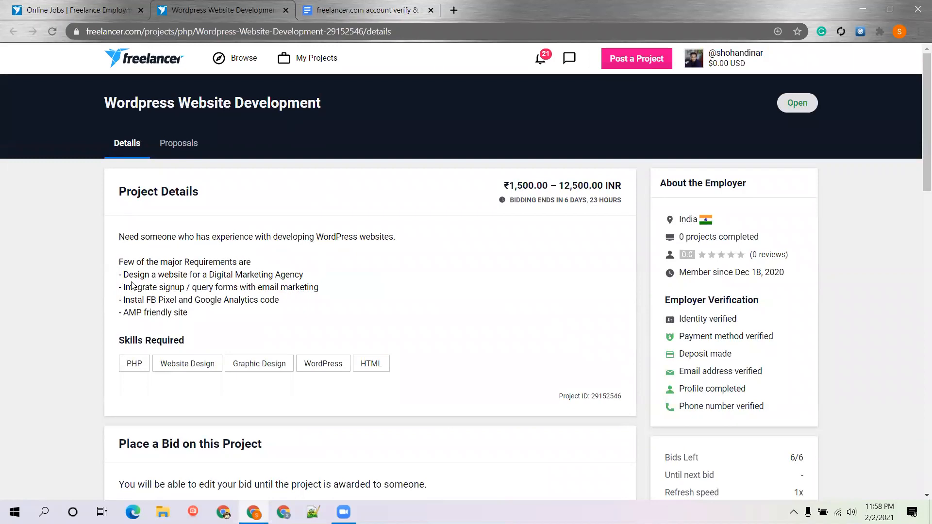
# Paste 'Design a website' from the requirements as the first milestone and enter its amount
pyautogui.moveTo(188, 275); pyautogui.dragTo(125, 273)
pyautogui.hotkey('ctrl', 'c')
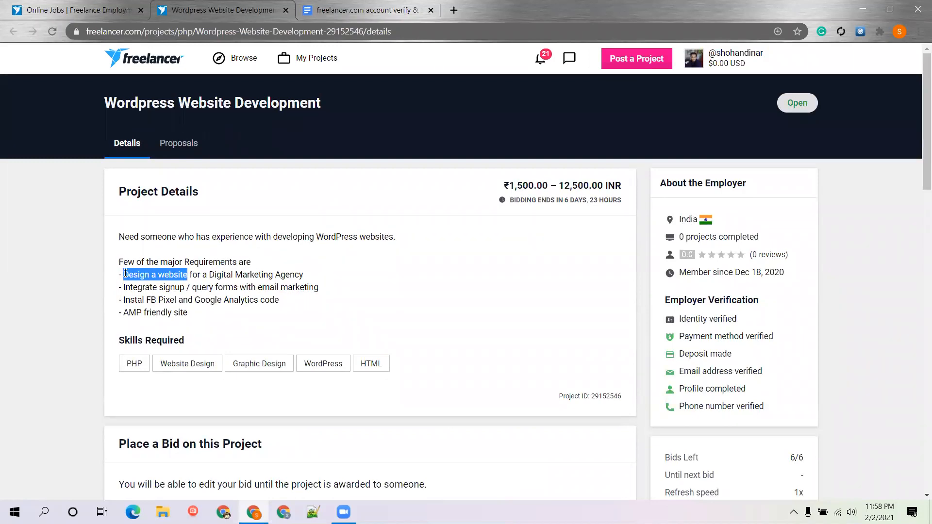
pyautogui.scroll(-3, 210, 276)
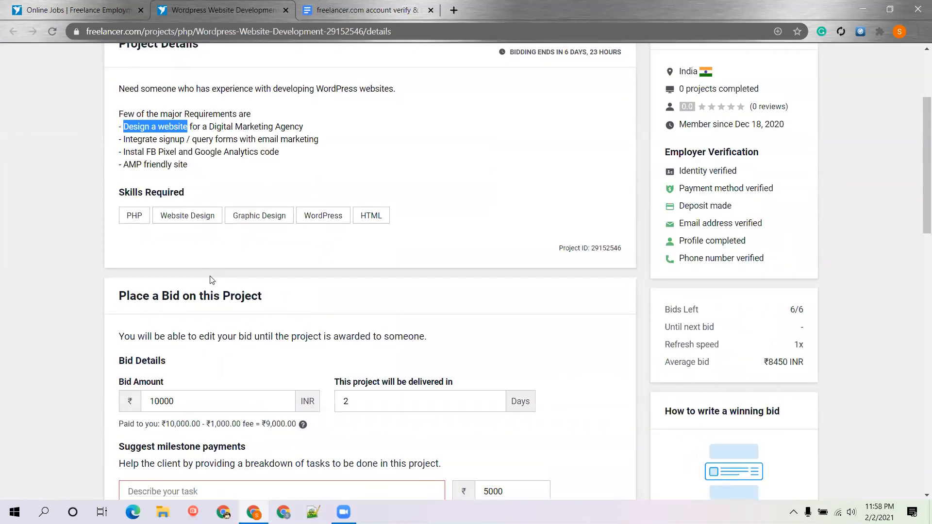
pyautogui.scroll(-1, 211, 280)
pyautogui.scroll(-2, 299, 316)
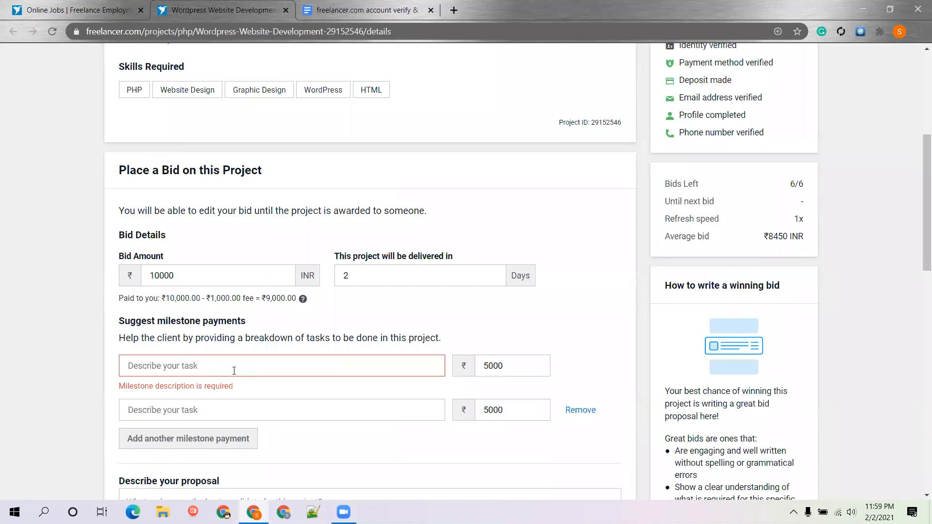
pyautogui.hotkey('ctrl', 'v')
pyautogui.click(508, 370)
pyautogui.press('BackSpace')
pyautogui.press('BackSpace')
pyautogui.press('BackSpace')
pyautogui.press('BackSpace')
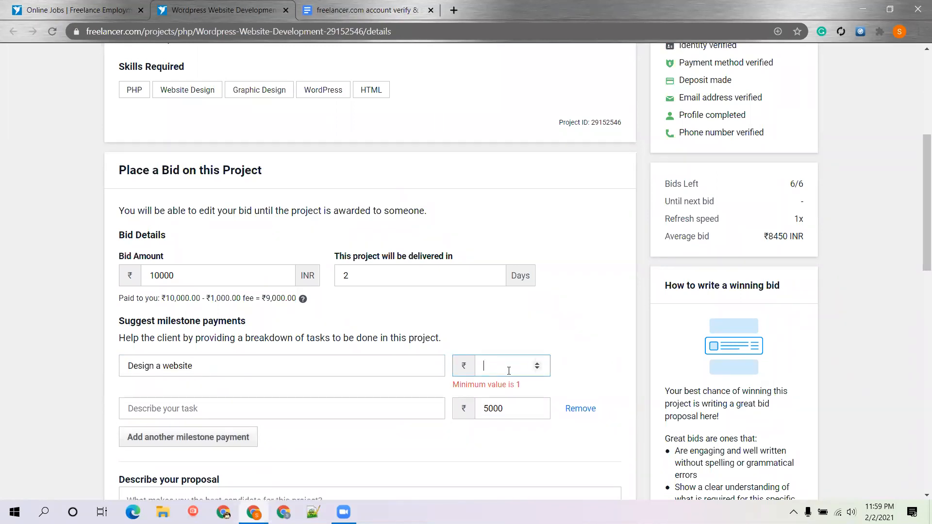
pyautogui.write('50000')
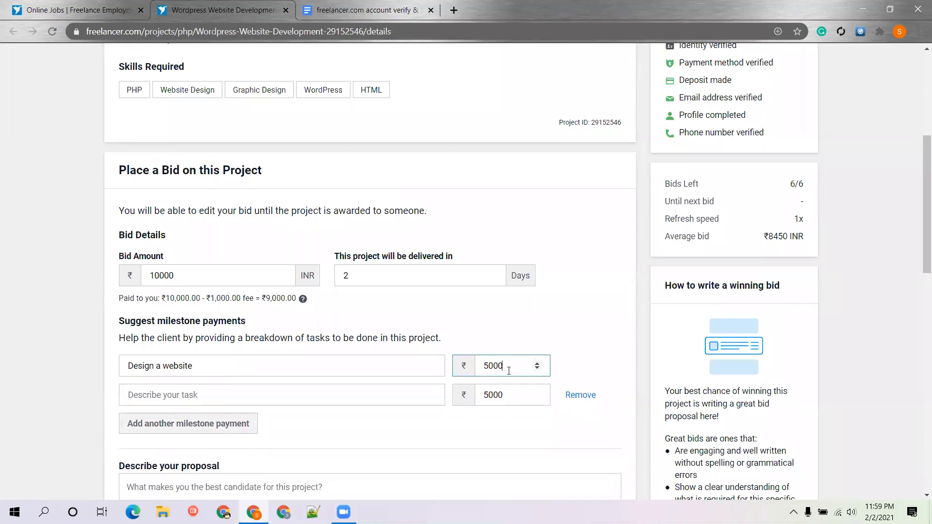
# Make the second milestone 'signup form' at ₹2,000
pyautogui.click(400, 387)
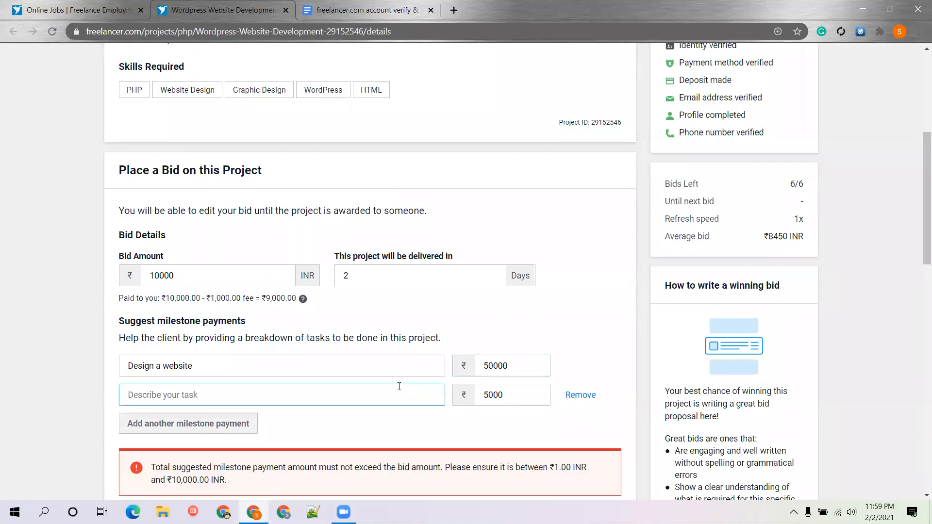
pyautogui.write('signup')
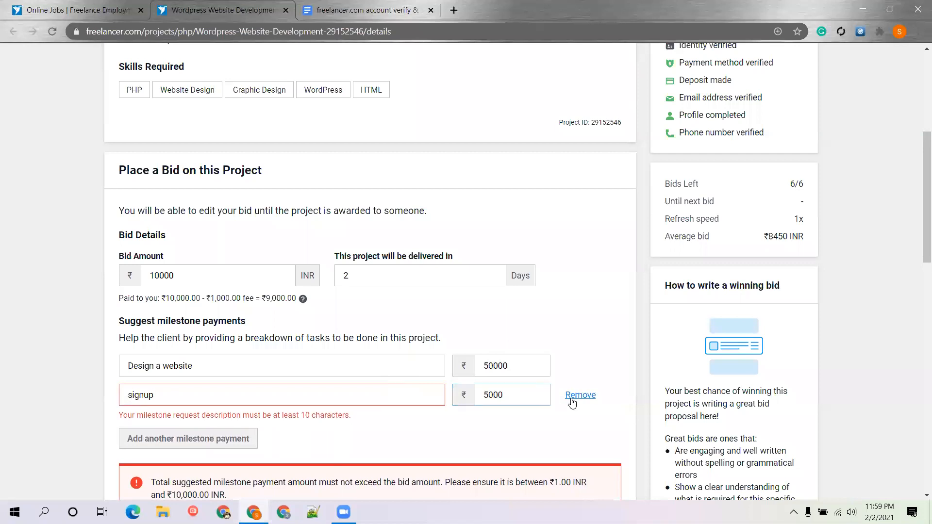
pyautogui.click(519, 394)
pyautogui.hotkey('shift', 'Left')
pyautogui.write('2')
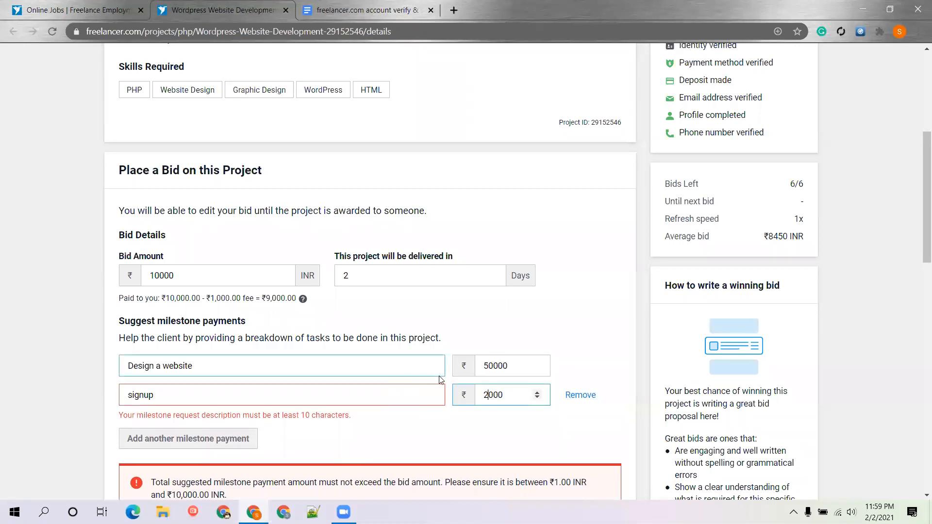
pyautogui.click(67, 379)
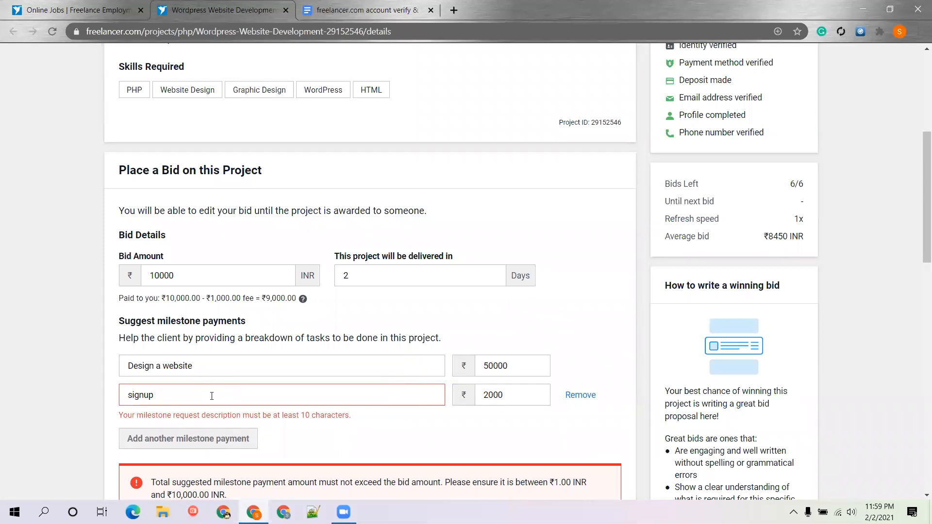
pyautogui.write('orm')
# Correct the first milestone to ₹5,000 and add a third milestone row
pyautogui.click(503, 361)
pyautogui.press('BackSpace')
pyautogui.click(194, 423)
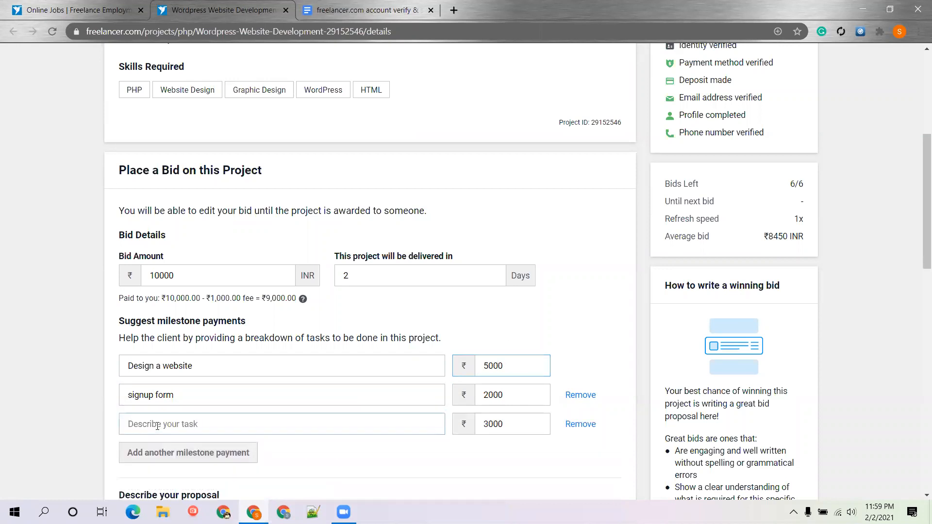
pyautogui.scroll(5, 158, 280)
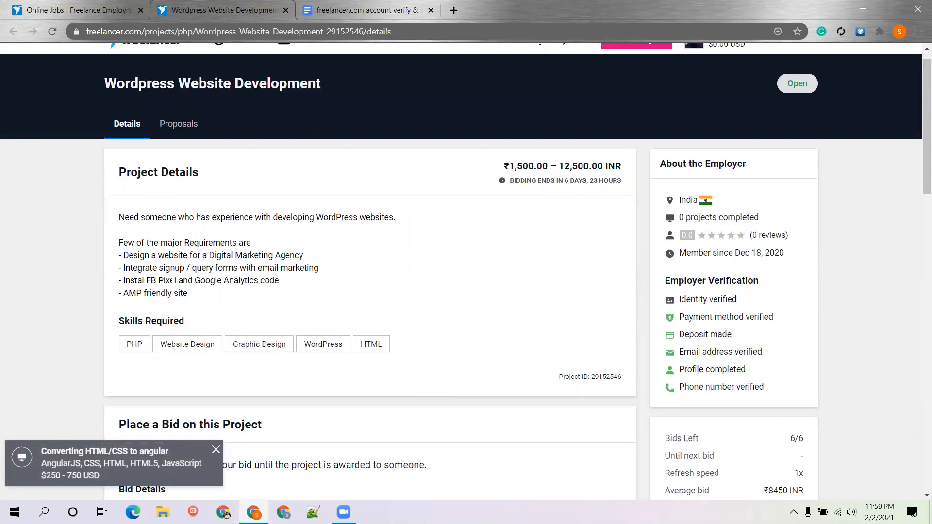
# Copy 'Instal FB Pixel' from the project details into the third milestone at ₹2,000
pyautogui.moveTo(176, 280); pyautogui.dragTo(124, 280)
pyautogui.hotkey('ctrl', 'c')
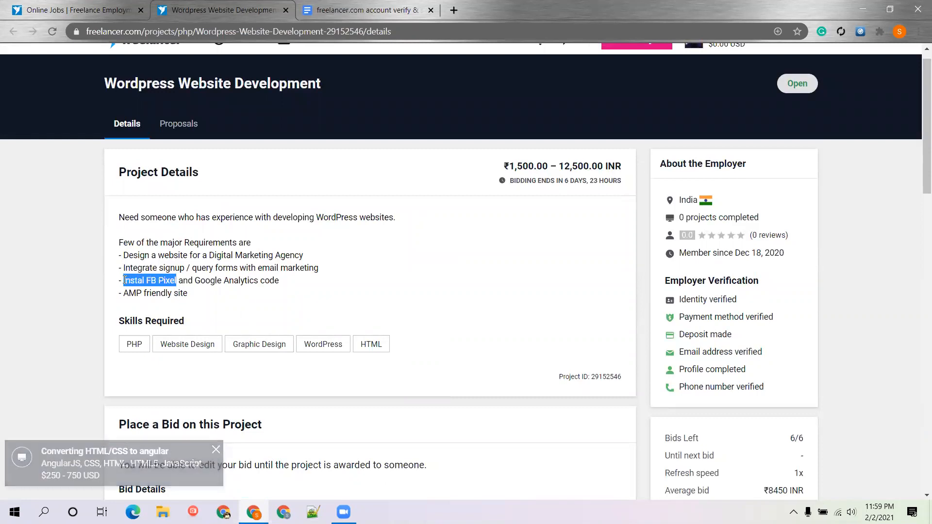
pyautogui.scroll(-9, 84, 328)
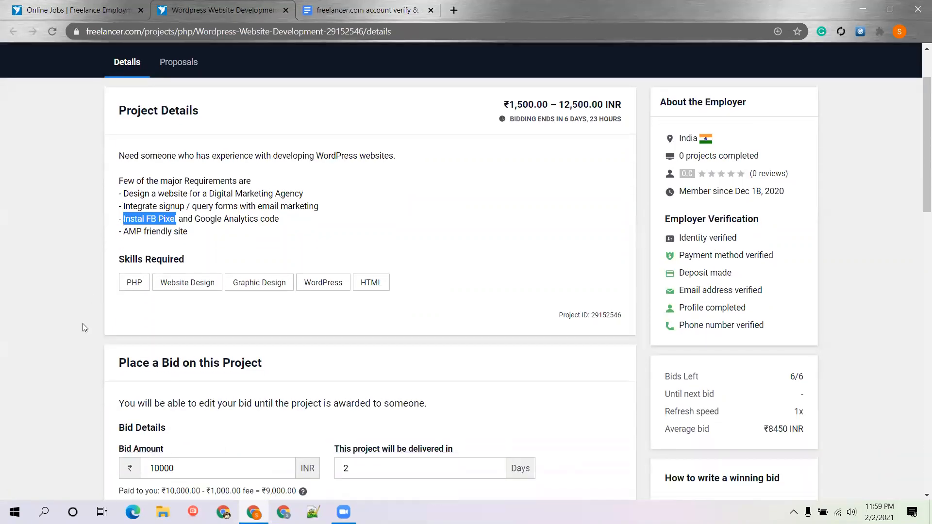
pyautogui.click(194, 231)
pyautogui.hotkey('ctrl', 'v')
pyautogui.click(519, 230)
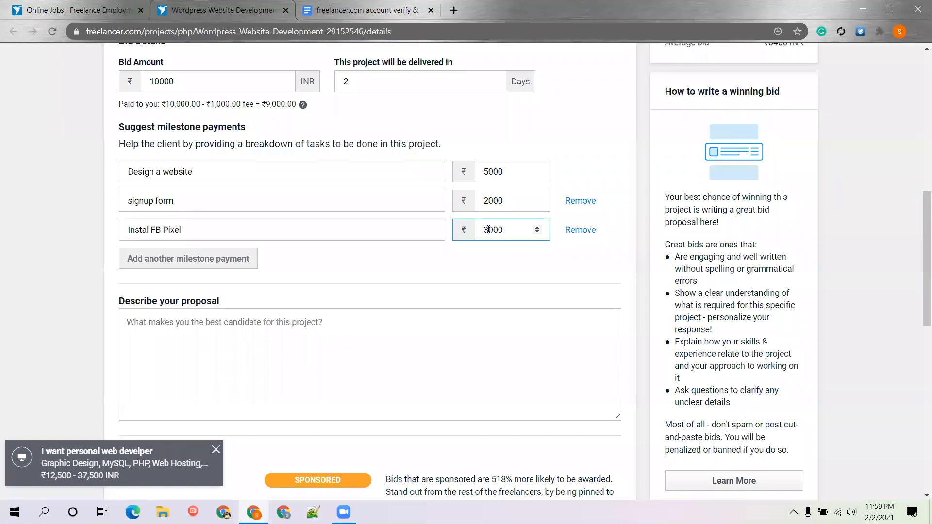
pyautogui.press('BackSpace')
pyautogui.write('2')
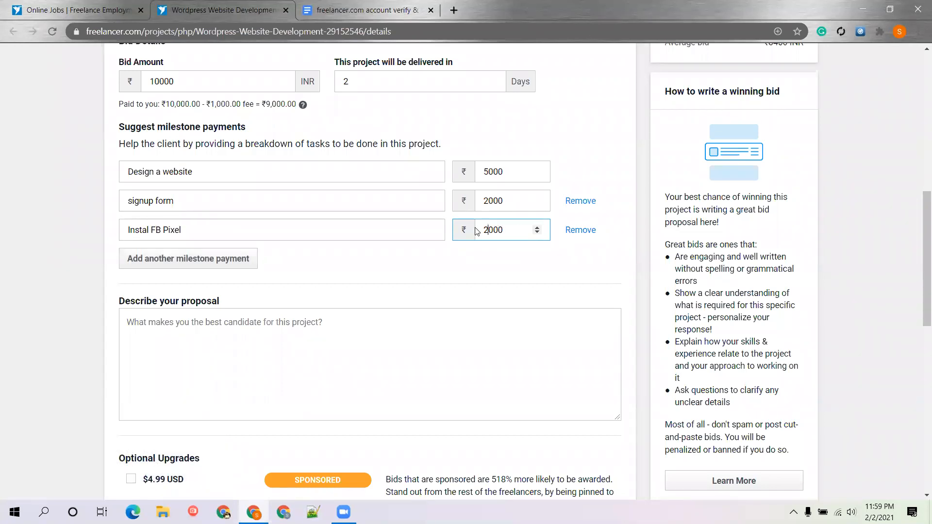
# Add a fourth milestone, 'AMP friendly', at ₹1,000
pyautogui.click(184, 262)
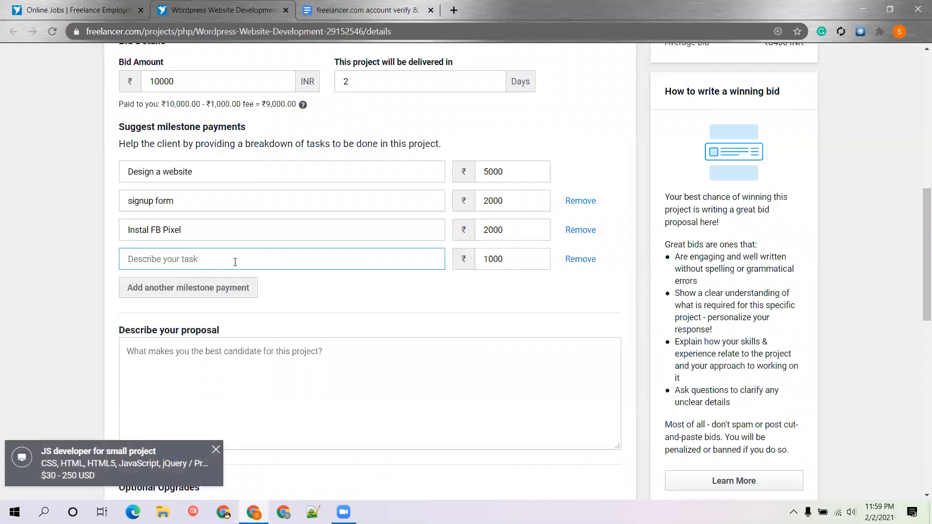
pyautogui.write('AMO')
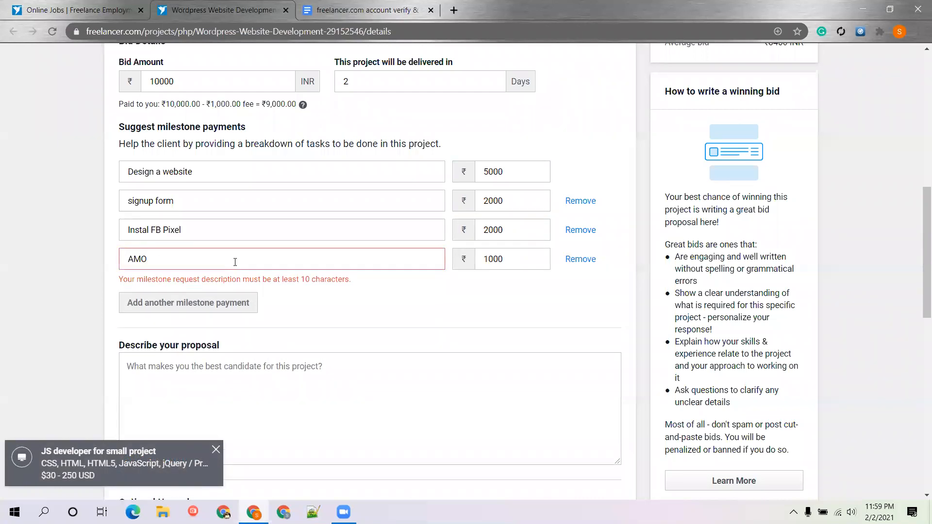
pyautogui.write('P')
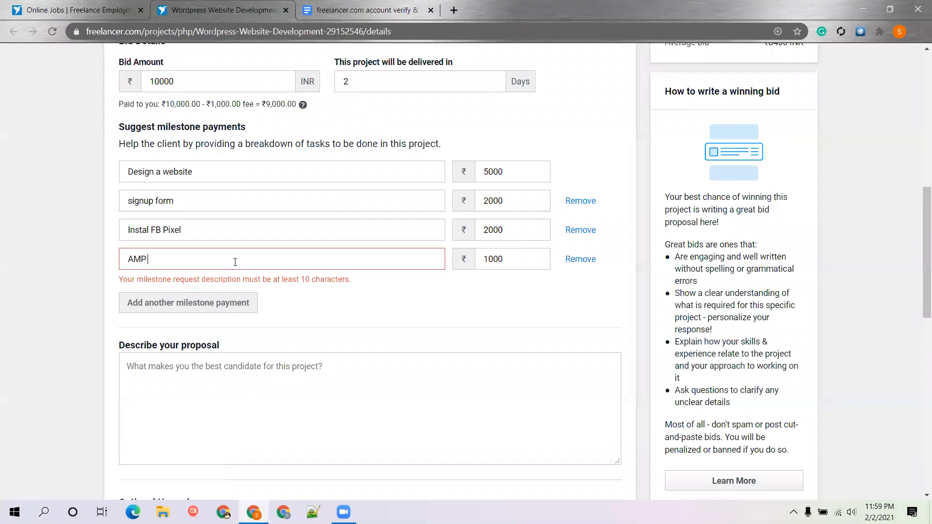
pyautogui.write(' friendly')
pyautogui.click(496, 259)
pyautogui.click(514, 288)
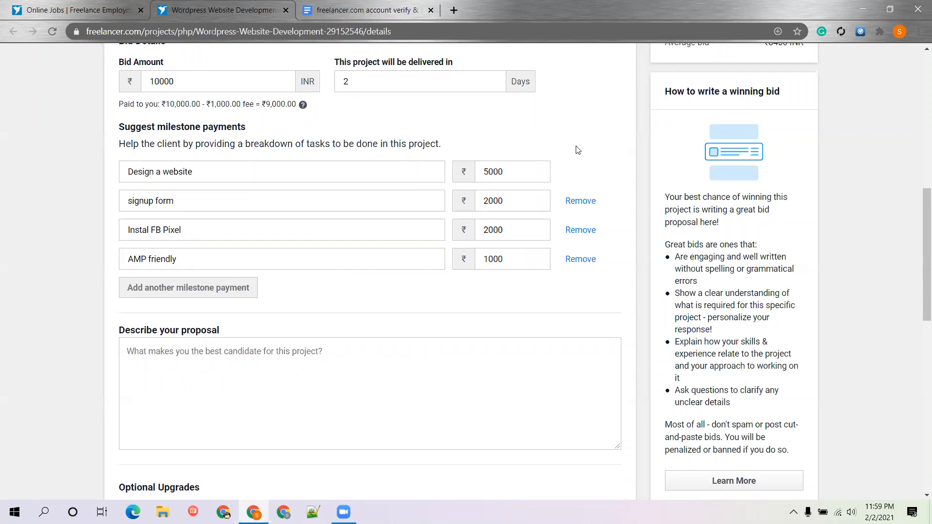
# Check the four milestone amounts, which total ₹10,000
pyautogui.click(516, 170)
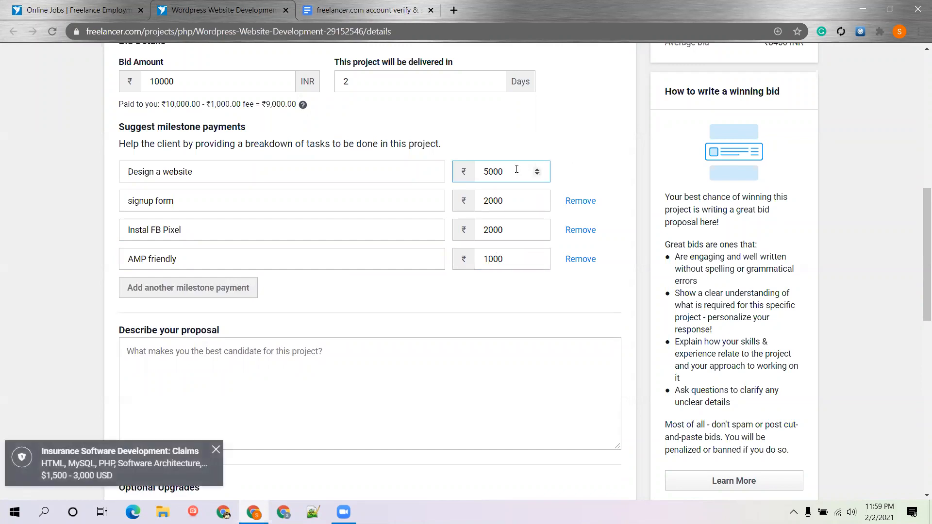
pyautogui.click(505, 199)
pyautogui.click(504, 230)
pyautogui.click(502, 266)
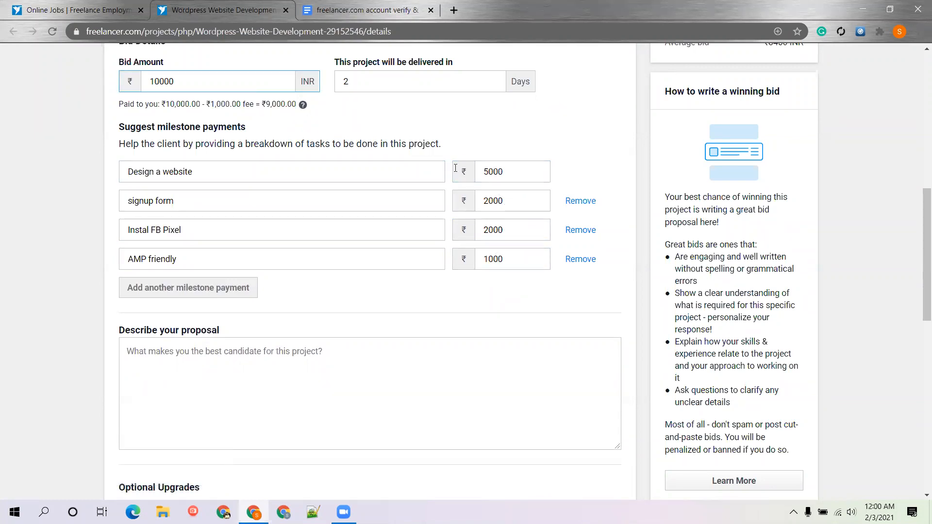
# Begin the proposal: happy to bid, experienced in similar projects, expert in the Elementor builder
pyautogui.click(431, 359)
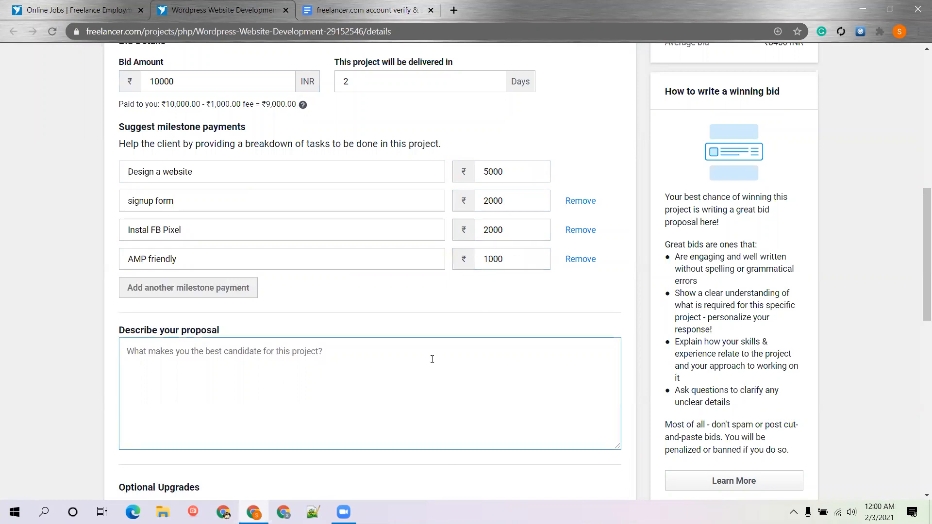
pyautogui.scroll(-3, 432, 362)
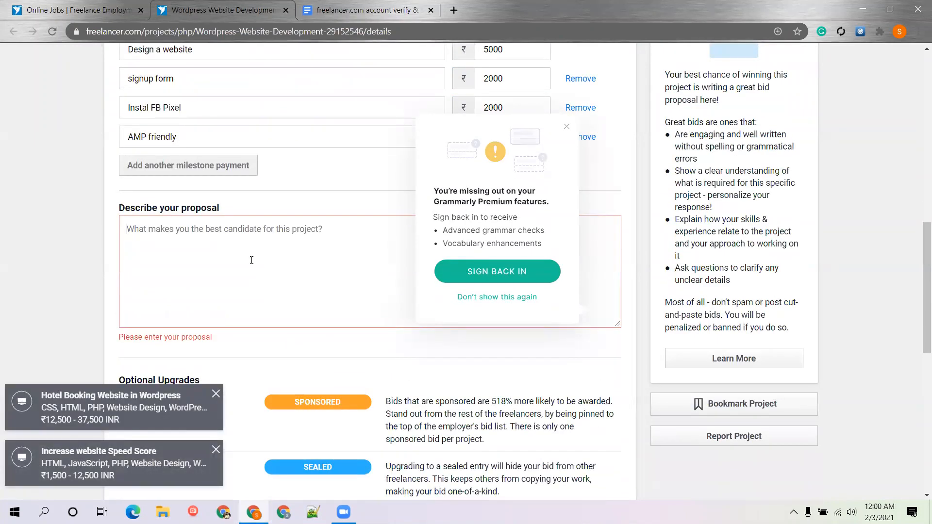
pyautogui.write('Hi, I')
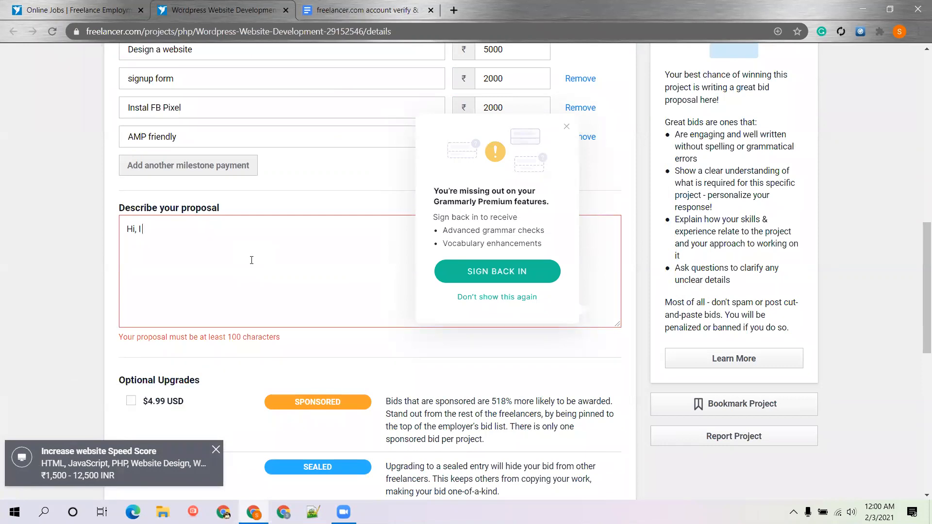
pyautogui.write(' am really ha')
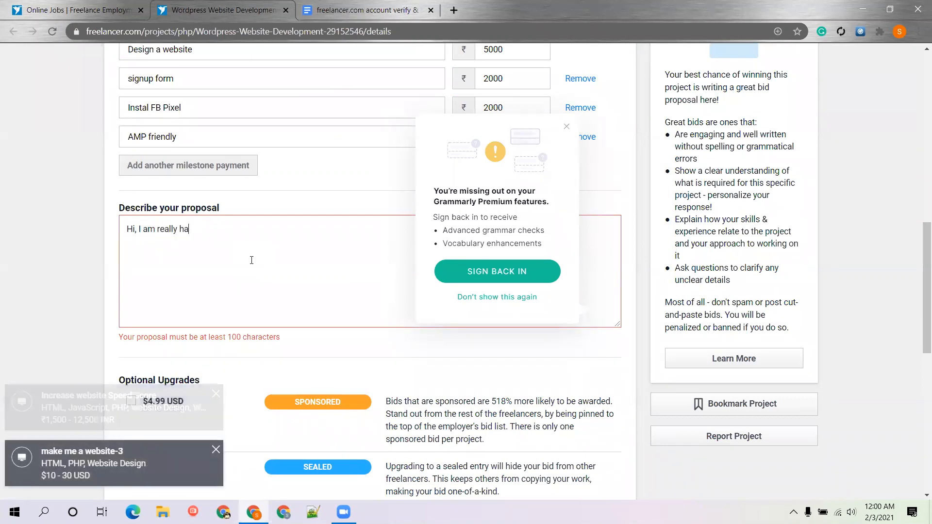
pyautogui.write('ppy to bid the')
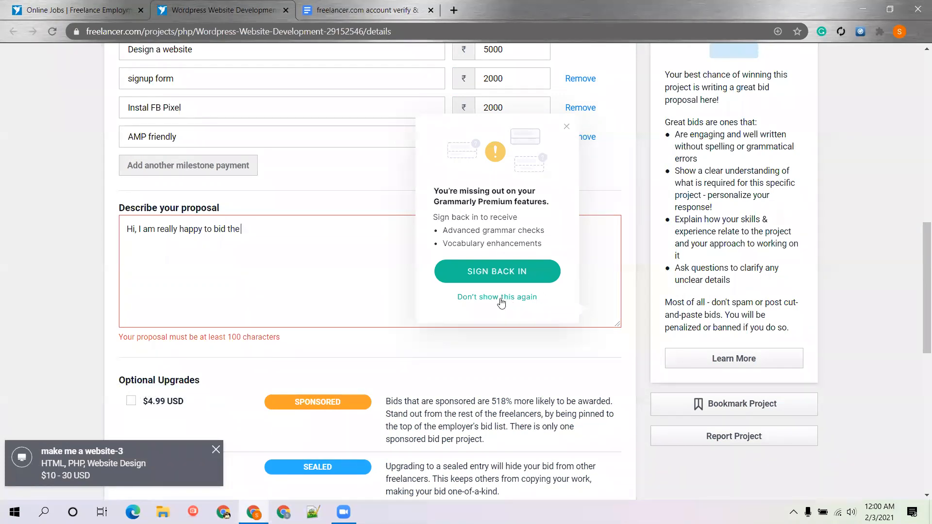
pyautogui.click(500, 298)
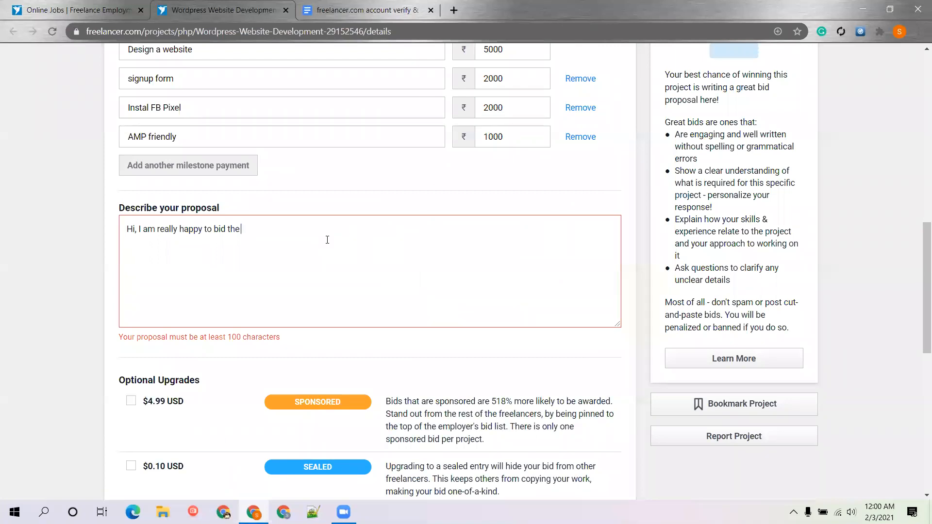
pyautogui.write('project, because i already work f')
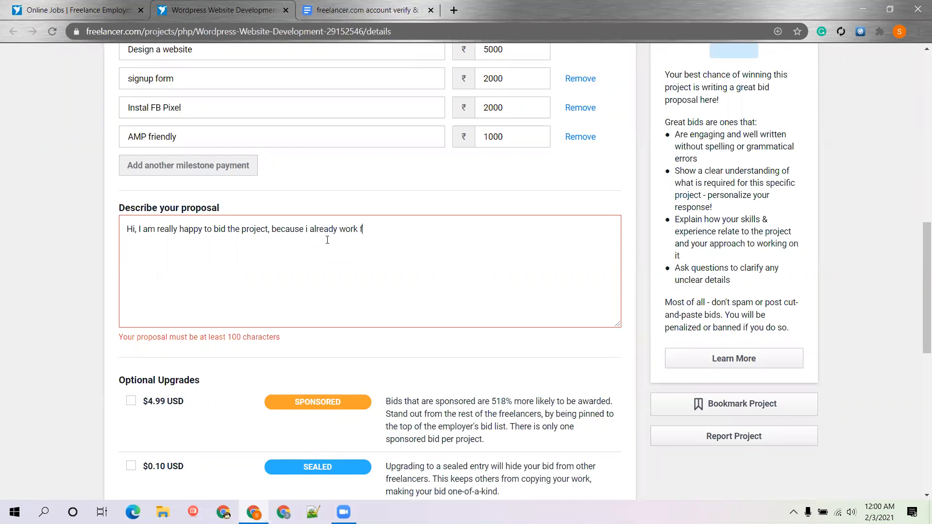
pyautogui.write('or similar projects witg')
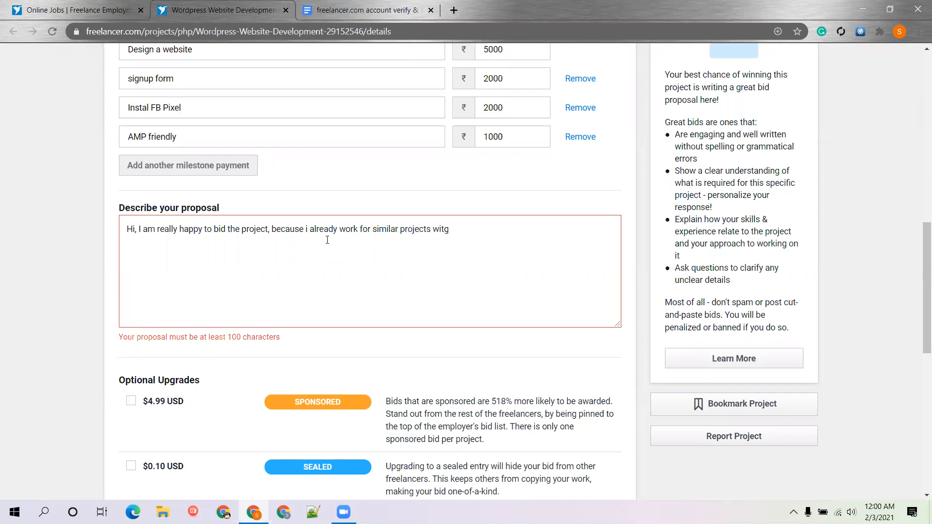
pyautogui.press('BackSpace')
pyautogui.press('BackSpace')
pyautogui.press('BackSpace')
pyautogui.press('BackSpace')
pyautogui.press('BackSpace')
pyautogui.write('as this, i am experyt on')
pyautogui.press('BackSpace')
pyautogui.press('BackSpace')
pyautogui.press('BackSpace')
pyautogui.press('BackSpace')
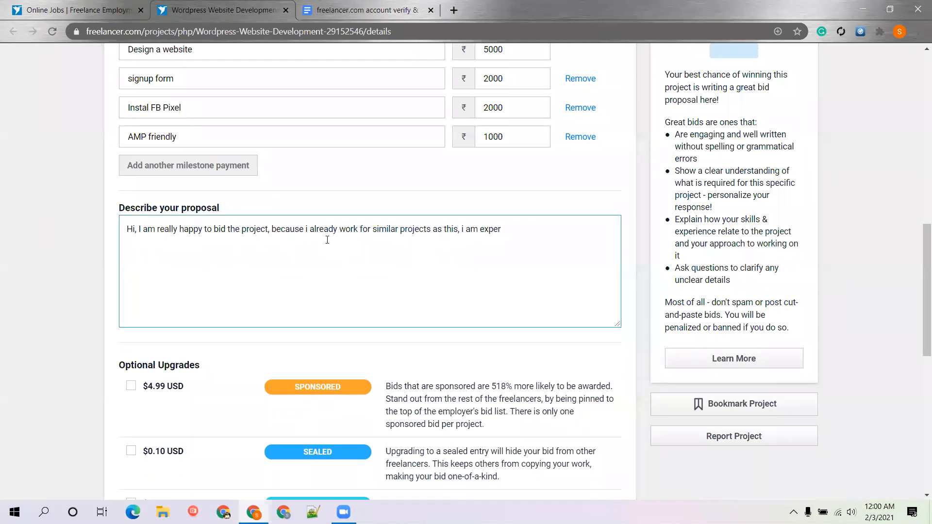
pyautogui.write('t on elementor builde')
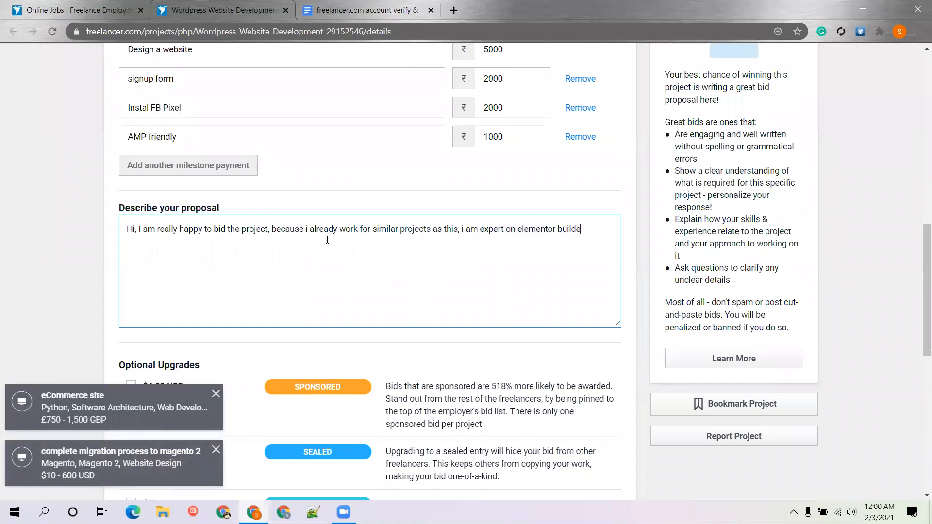
pyautogui.write('r to design')
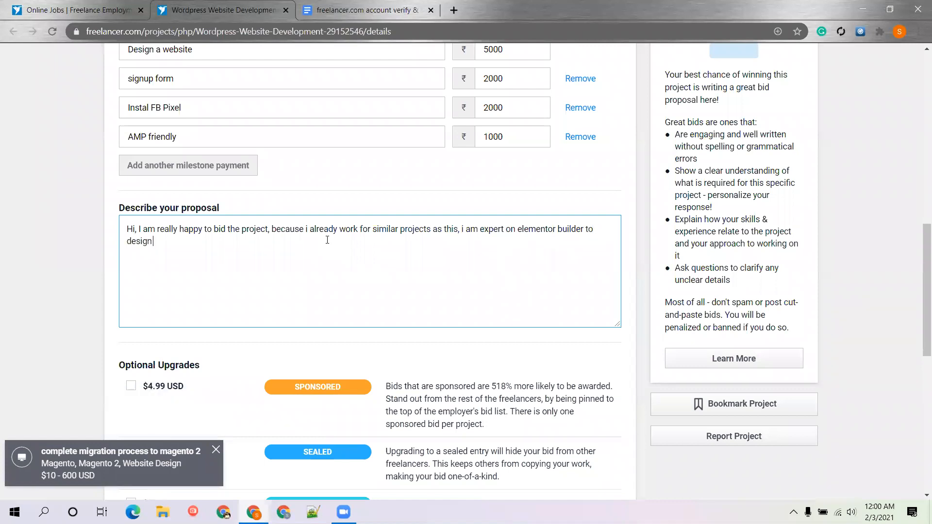
pyautogui.write(' the website wi')
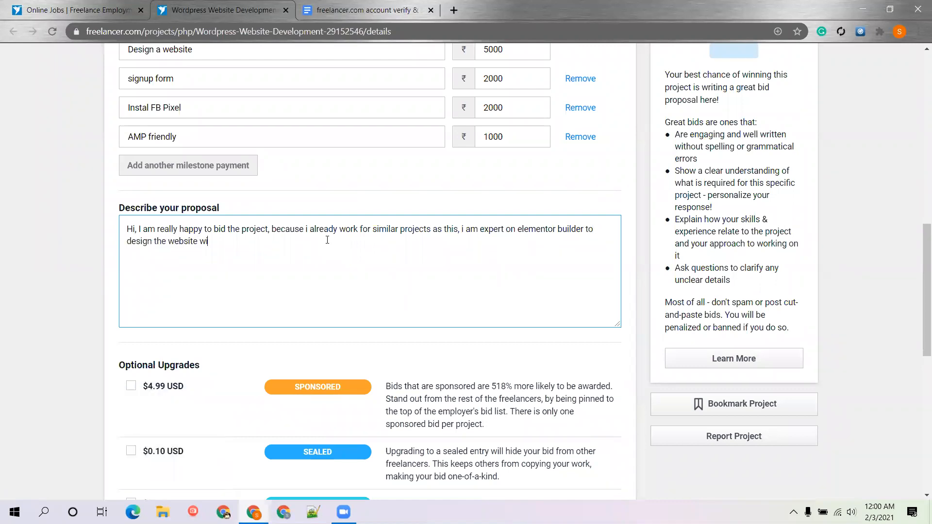
pyautogui.write('th lots of m')
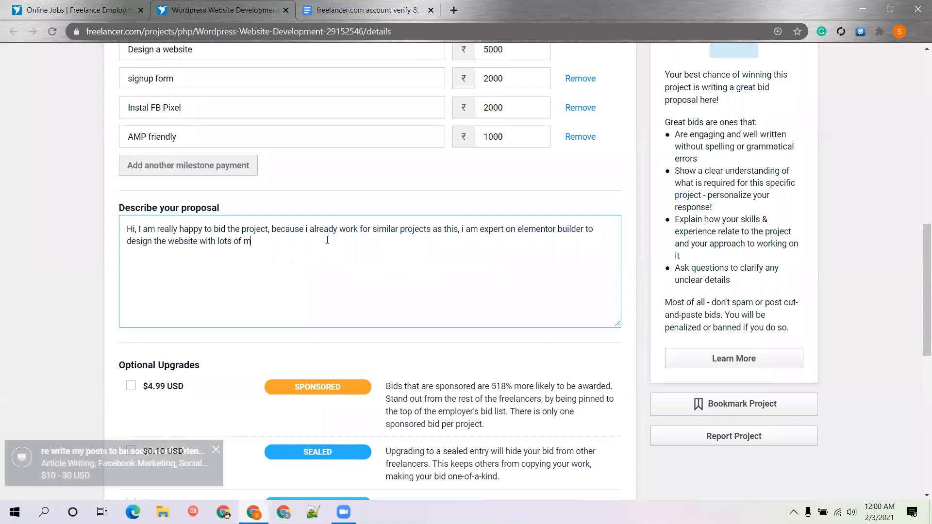
pyautogui.write('odification allowed')
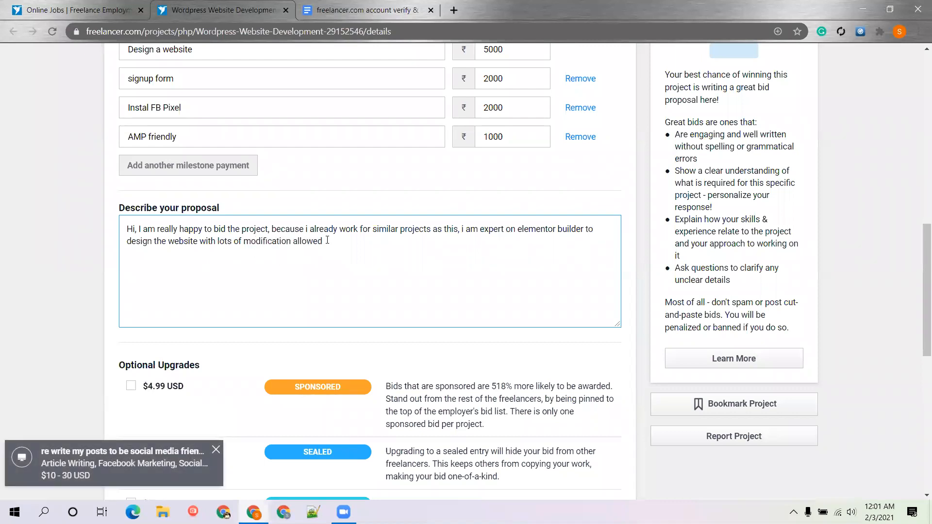
pyautogui.write('  Also fac')
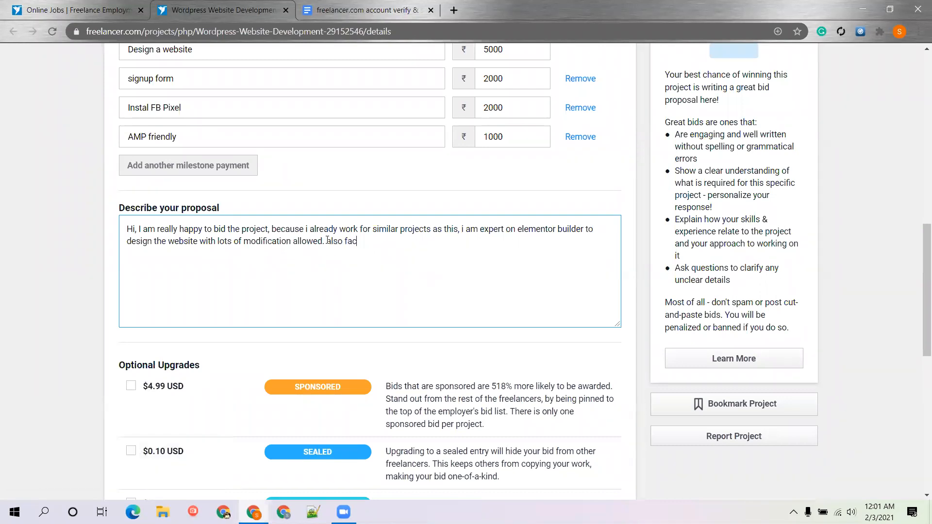
pyautogui.write('ebook')
# Add that Facebook pixel integration will use the PixelYourSite Plugin, starting a new line
pyautogui.click(345, 242)
pyautogui.write('for')
pyautogui.click(405, 246)
pyautogui.write('pixel integration i have pi')
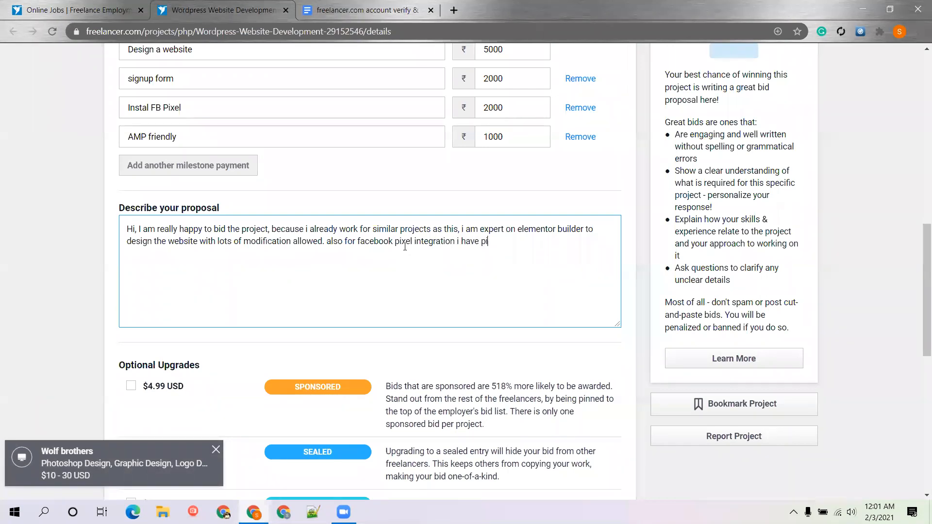
pyautogui.write('xelYo')
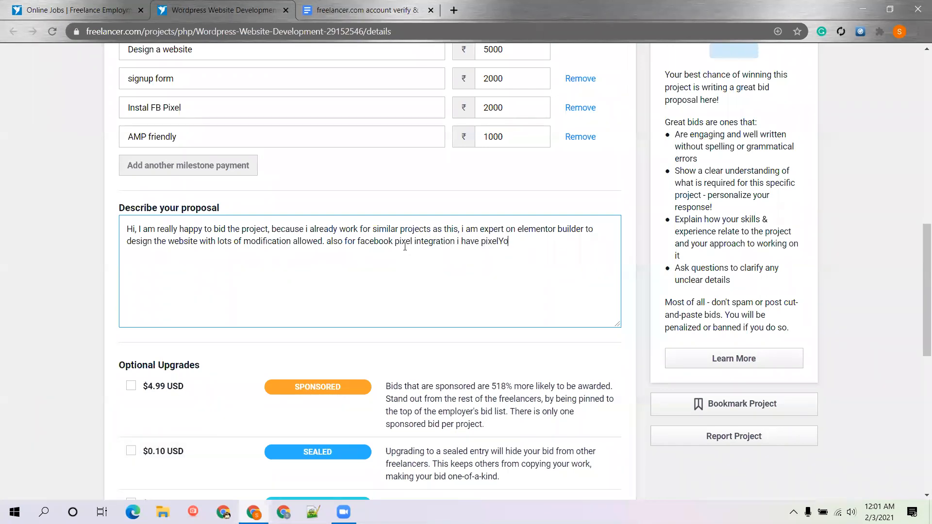
pyautogui.write('urSite Plugin')
pyautogui.press('Return')
pyautogui.write('for')
# Insert '>' point markers after 'this,' and before 'also' in the proposal
pyautogui.click(459, 229)
pyautogui.write('>')
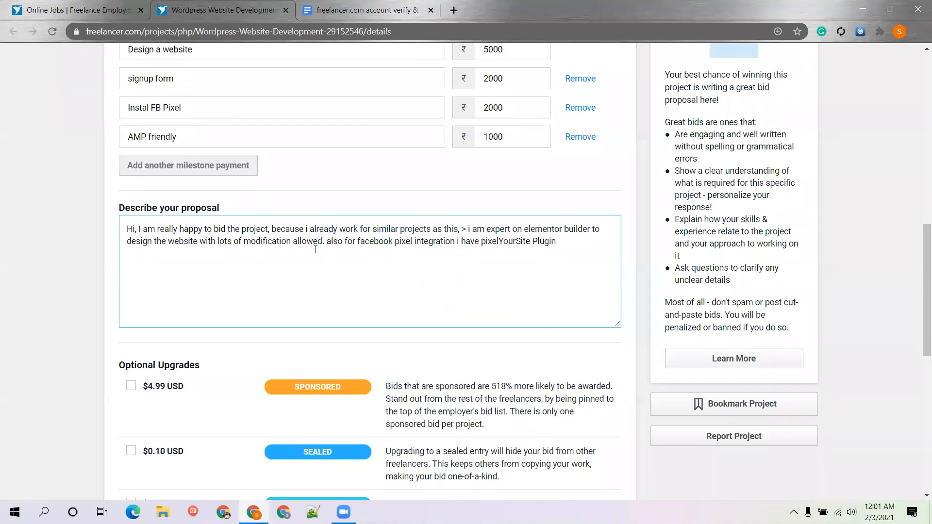
pyautogui.click(329, 240)
pyautogui.write('>')
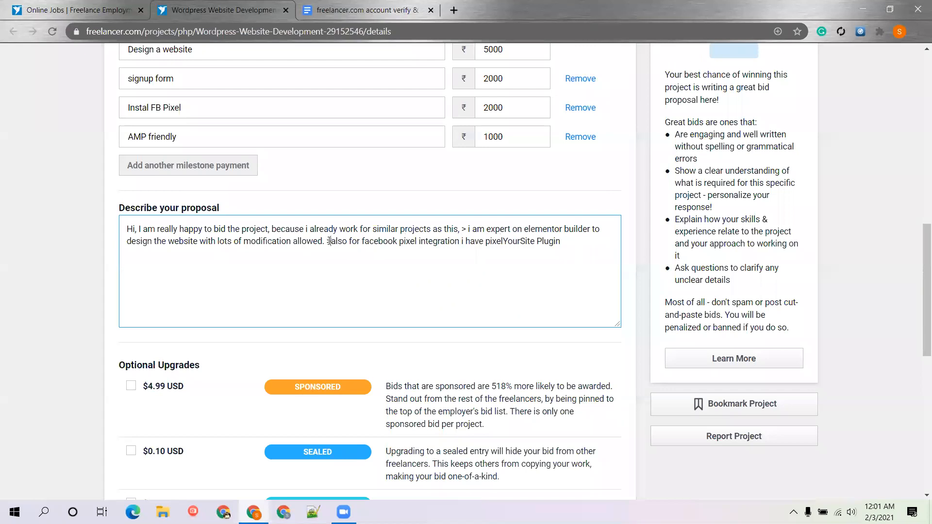
# Add points on Gravity Forms for the signup form and an AMP plugin for accelerated mobile pages
pyautogui.click(601, 246)
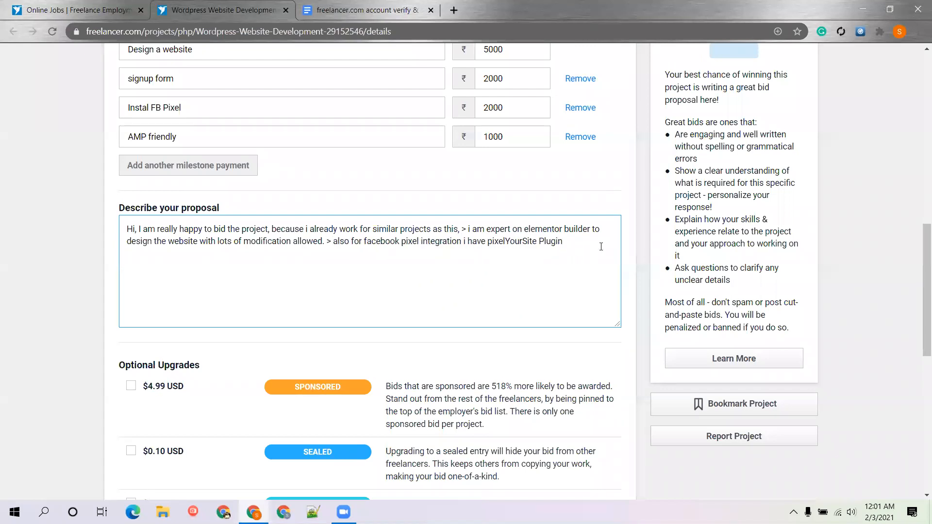
pyautogui.write('> for signup form i will use gravity form > for')
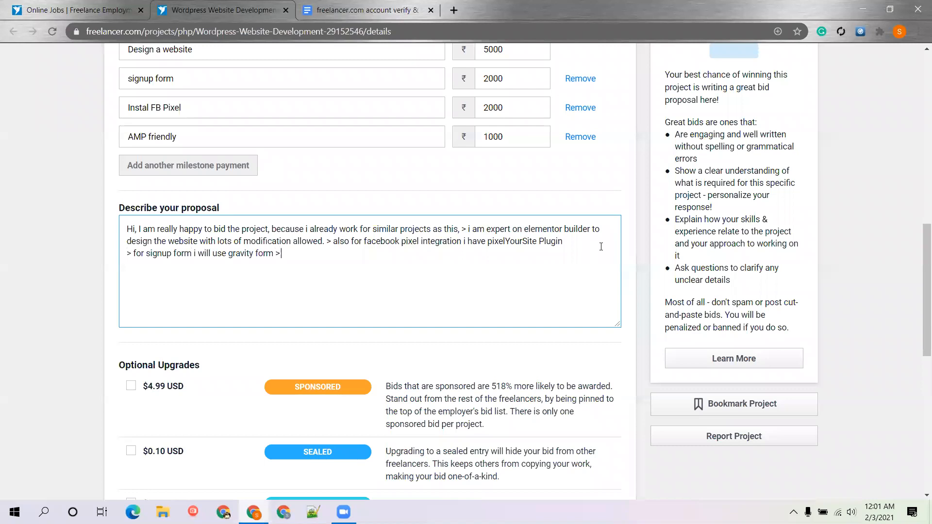
pyautogui.write(' AMp')
pyautogui.press('BackSpace')
pyautogui.write('P i will use AMP - by atomatic ')
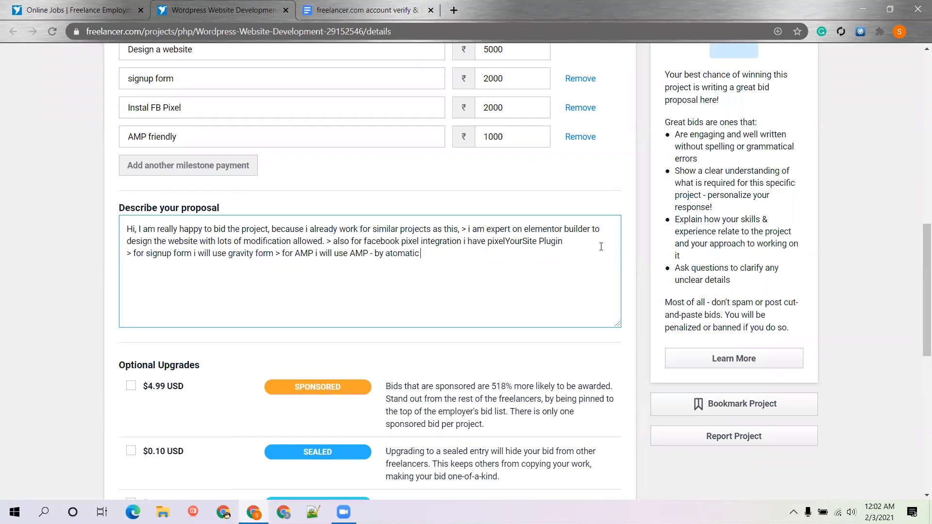
pyautogui.write('plugin which will help you t get')
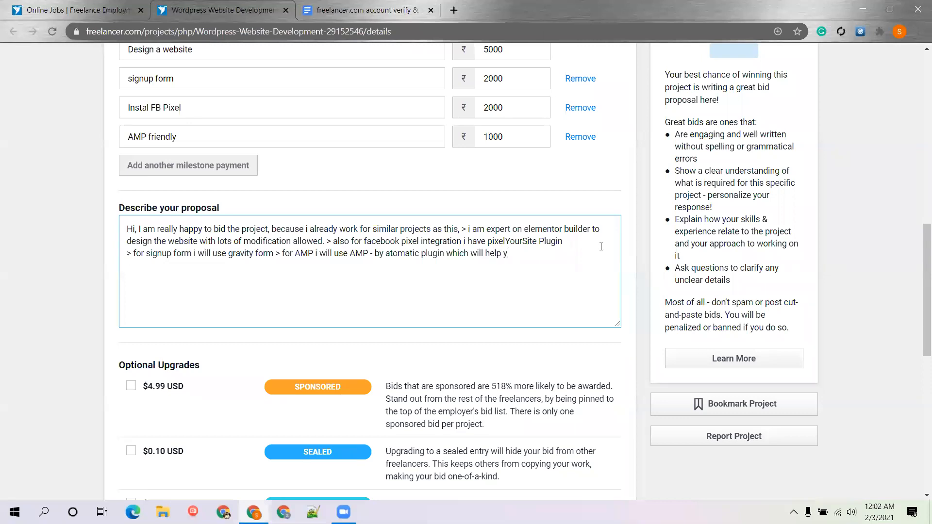
pyautogui.press('BackSpace')
pyautogui.press('BackSpace')
pyautogui.press('BackSpace')
pyautogui.write('o get accelarated mobile pages.  ')
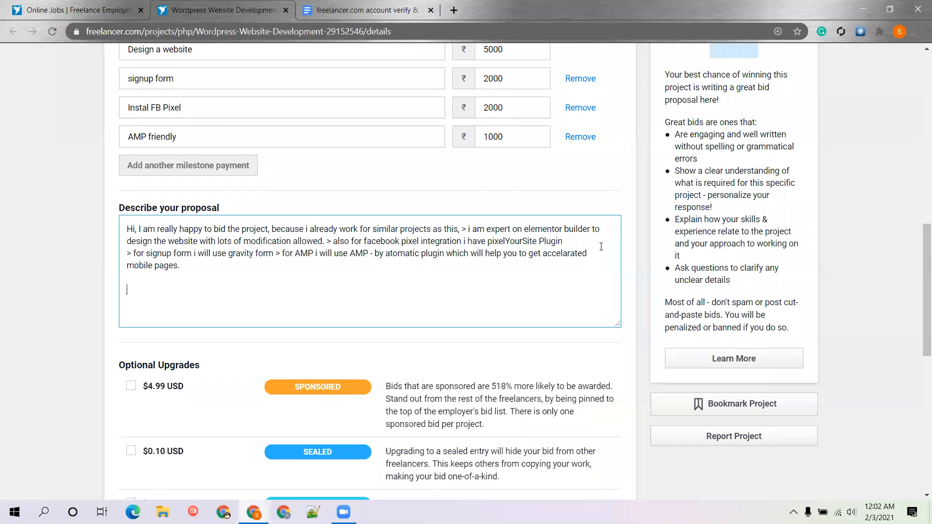
pyautogui.write('Here are some of my similar proje')
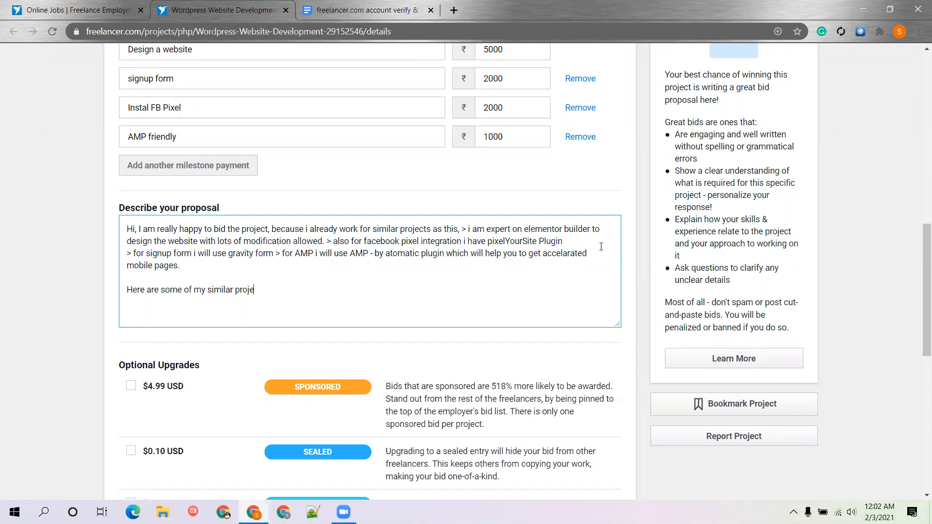
pyautogui.write('cts done by me')
# Underline the similar-projects sentence with a row of '=' signs
pyautogui.press('Return')
pyautogui.write('===========================')
pyautogui.press('Return')
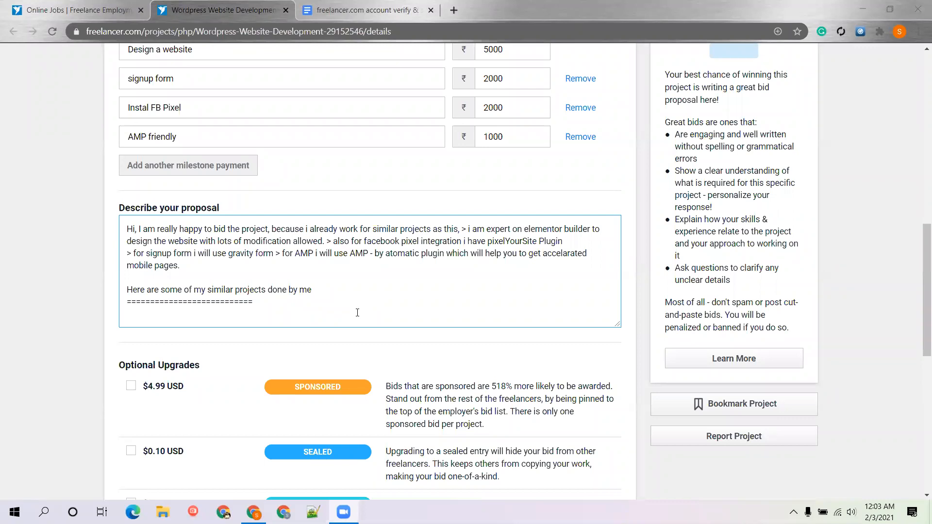
# Paste 'Instal FB Pixel' as the listed project below the underline
pyautogui.click(357, 312)
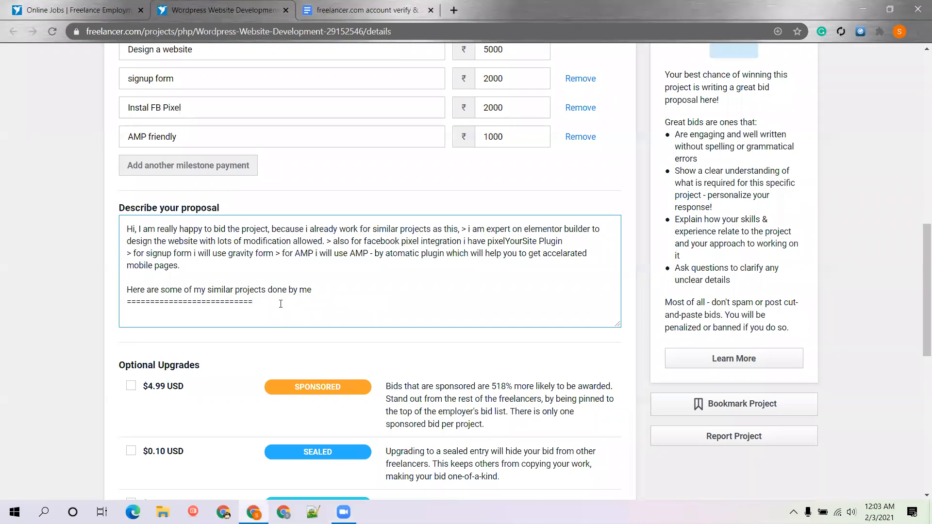
pyautogui.press('Return')
pyautogui.write('Instal FB Pixel')
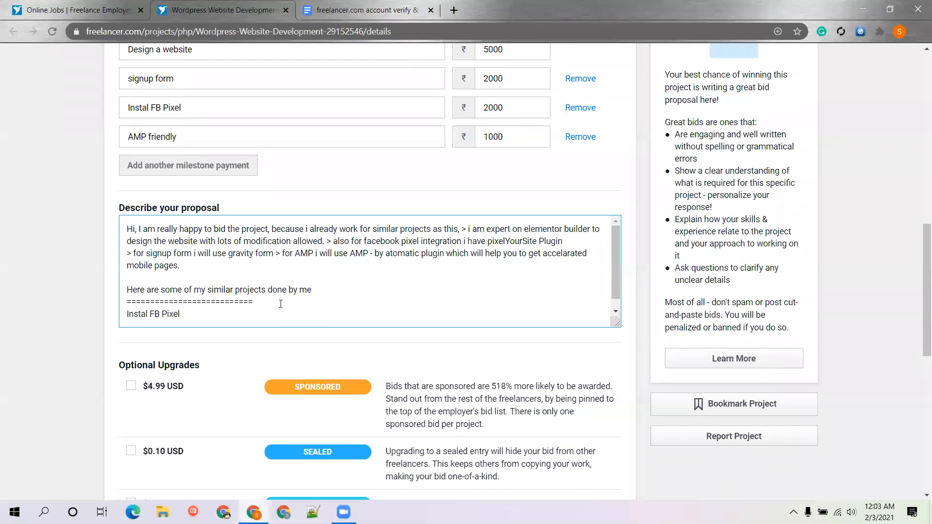
pyautogui.press('super')
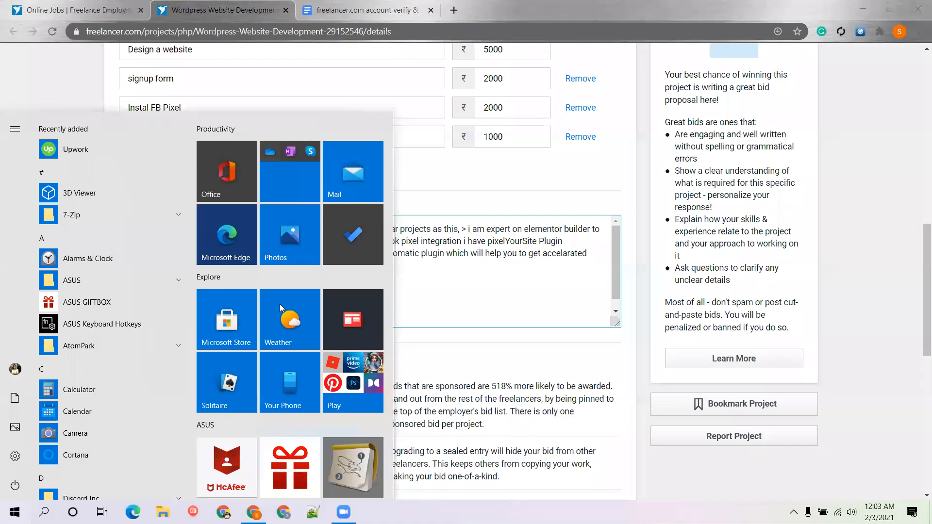
pyautogui.press('super')
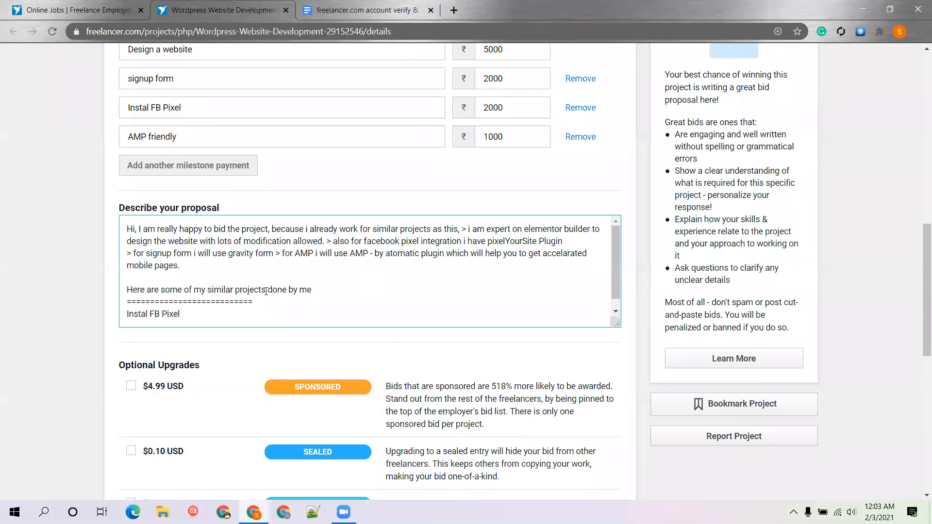
pyautogui.moveTo(199, 313); pyautogui.dragTo(127, 313)
pyautogui.hotkey('ctrl', 'c')
pyautogui.rightClick(144, 316)
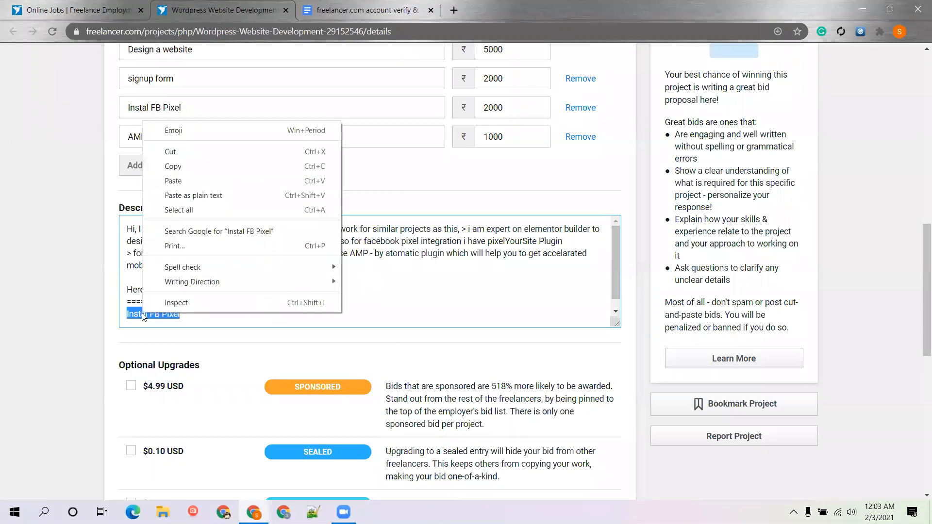
pyautogui.click(177, 184)
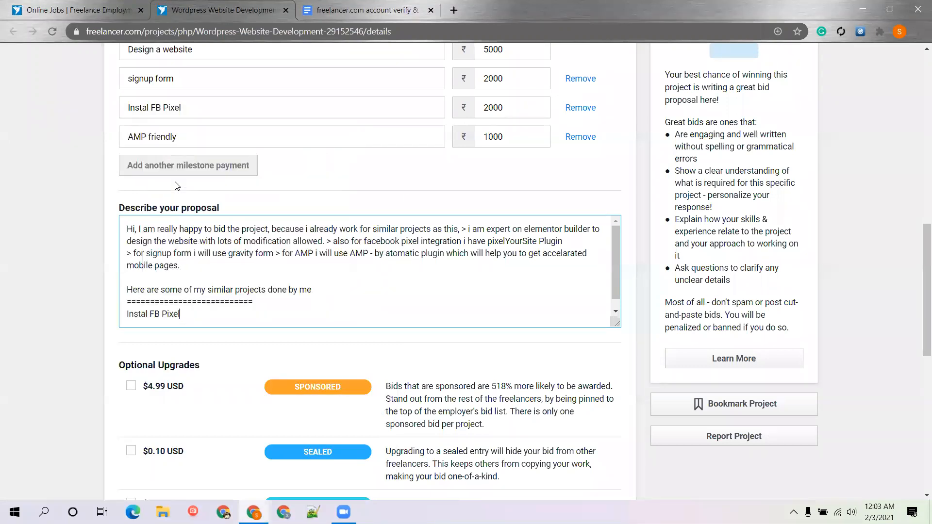
# Open a new Chrome tab with 'Instal FB Pixel' pasted into the address bar
pyautogui.click(454, 10)
pyautogui.hotkey('ctrl', 'v')
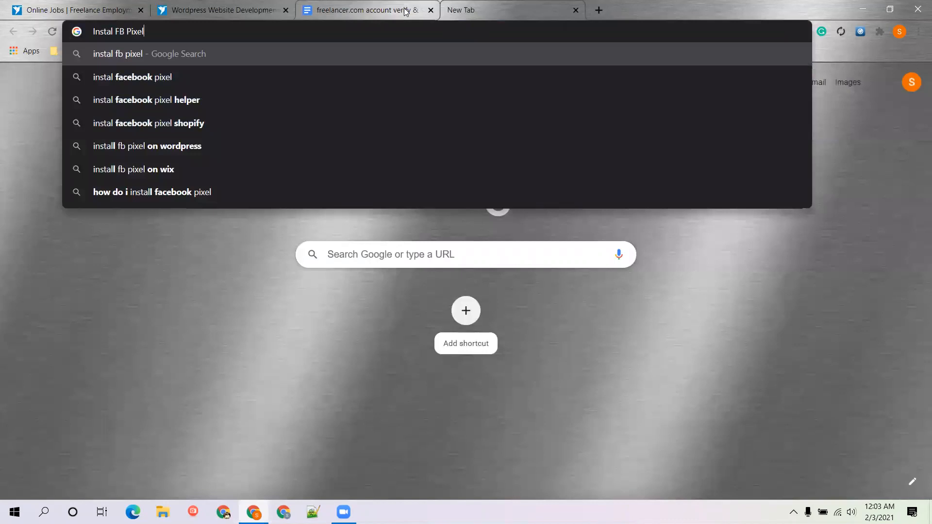
pyautogui.press('super')
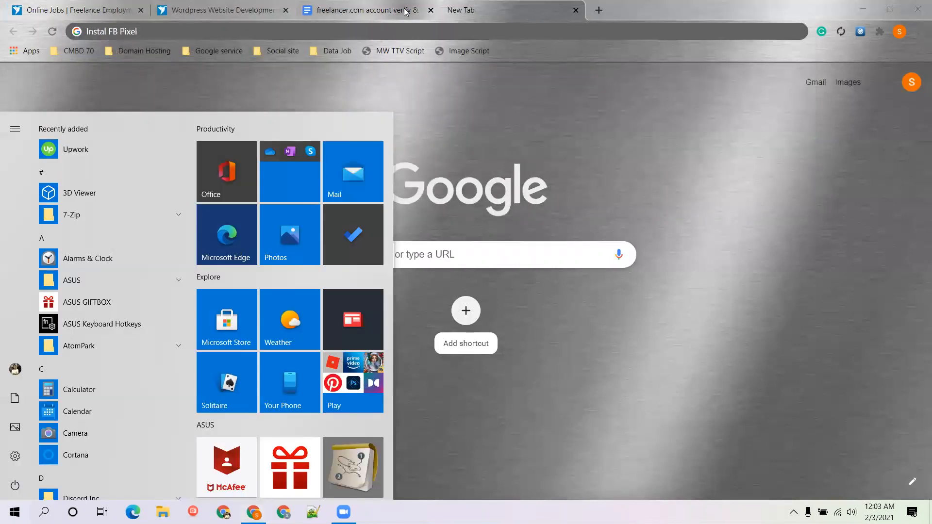
pyautogui.press('Escape')
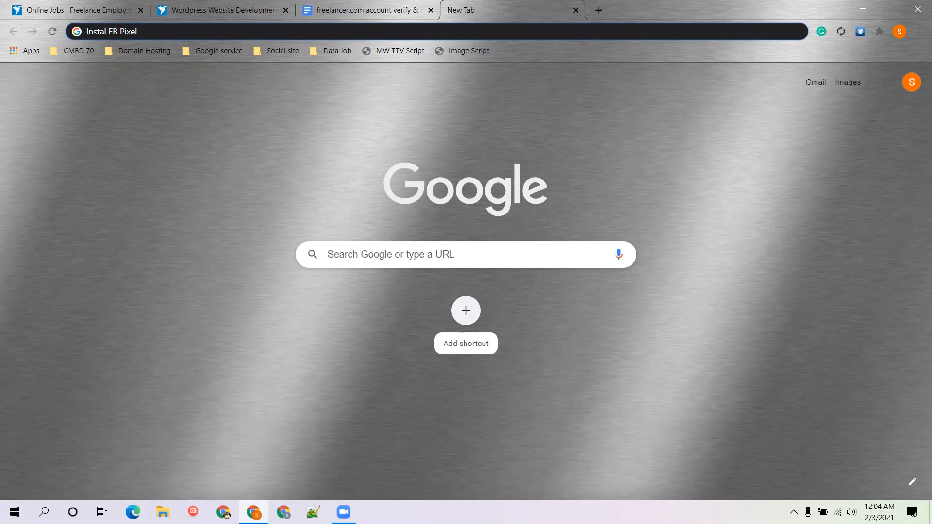
# Open the saved notepad.pw note and select all of its sample site links
pyautogui.tripleClick(238, 32)
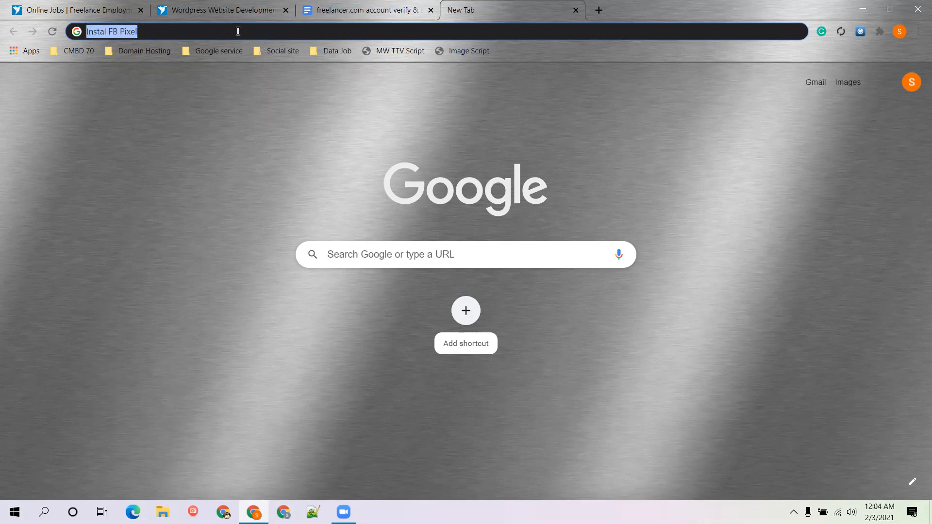
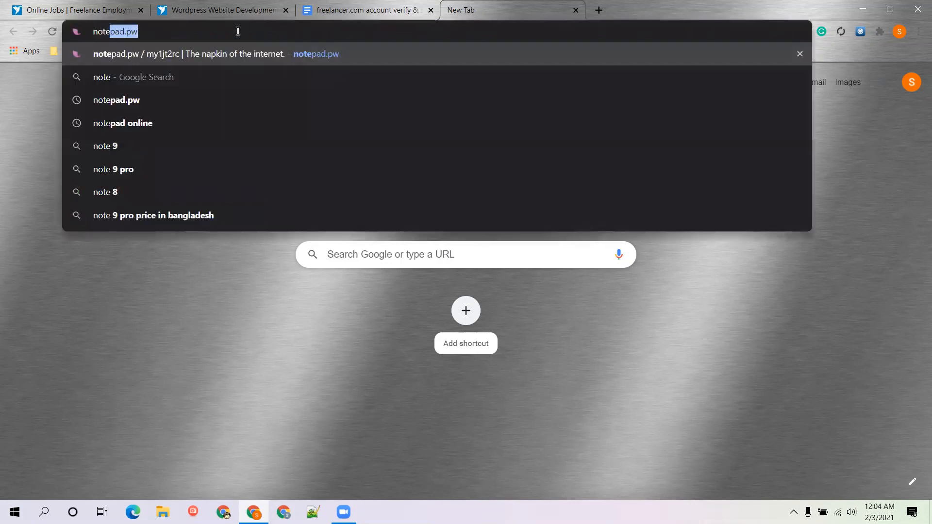
pyautogui.press('Right')
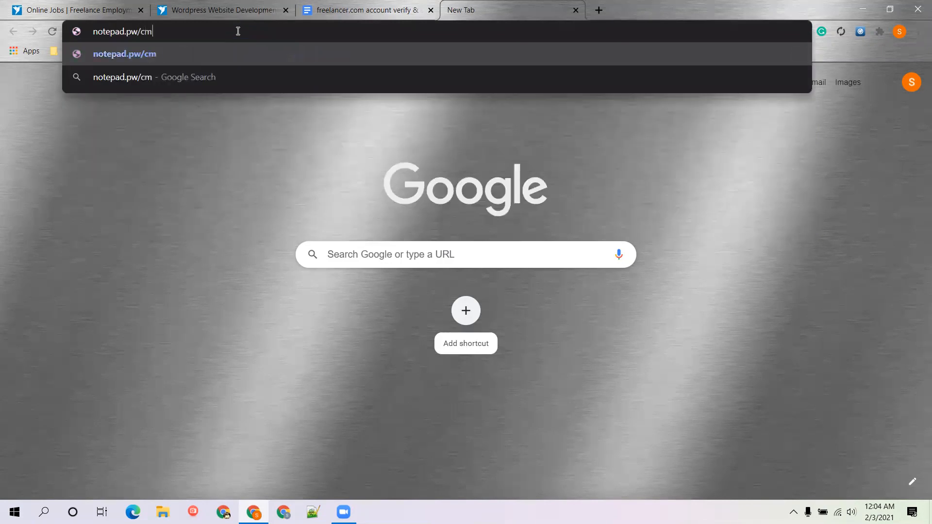
pyautogui.press('Return')
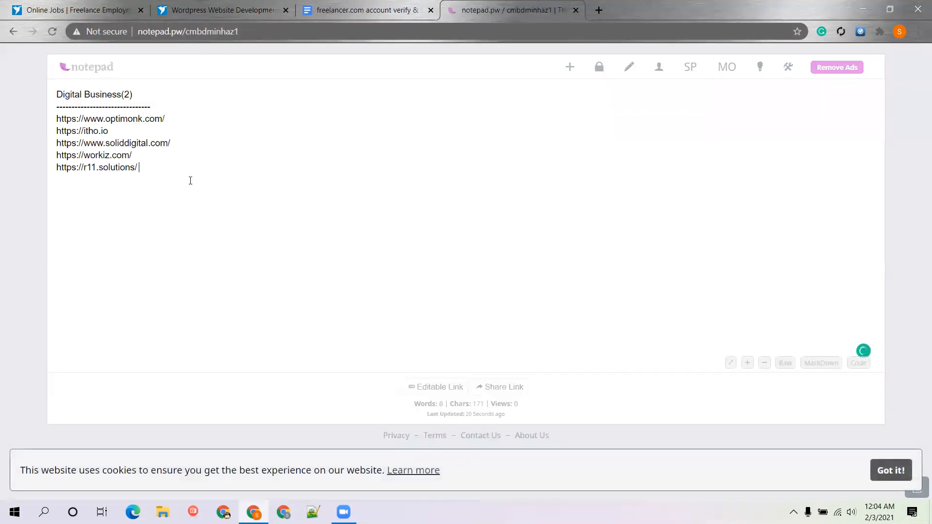
pyautogui.hotkey('ctrl', 'a')
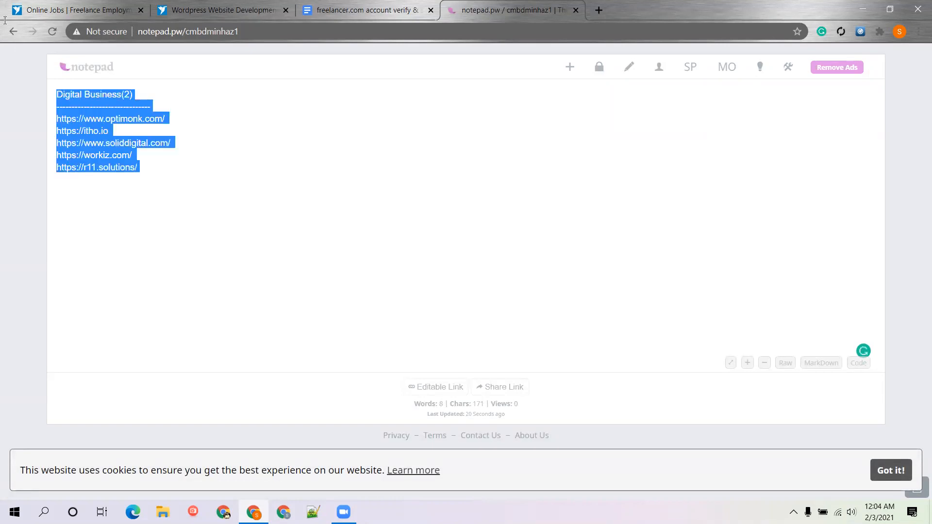
# Paste the copied links over the proposal's last line, 'Instal FB Pixel', in the bid form
pyautogui.click(77, 11)
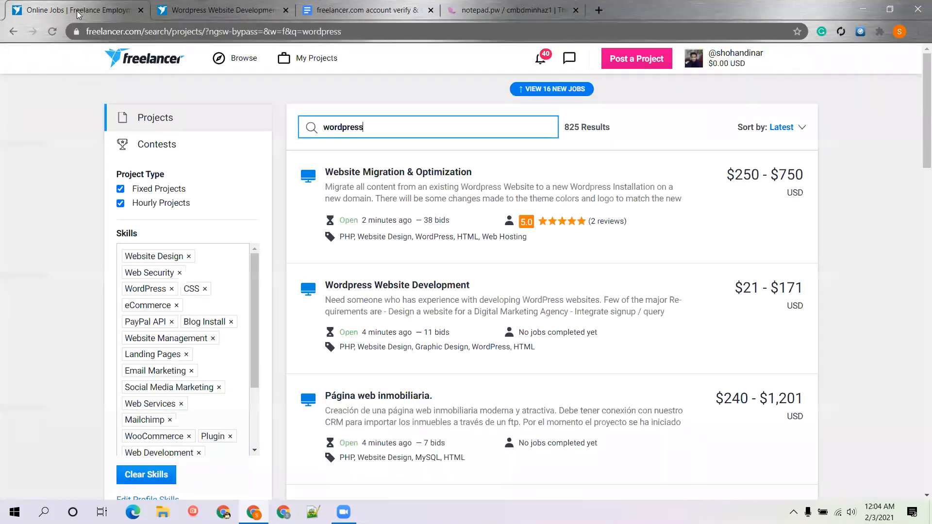
pyautogui.click(354, 13)
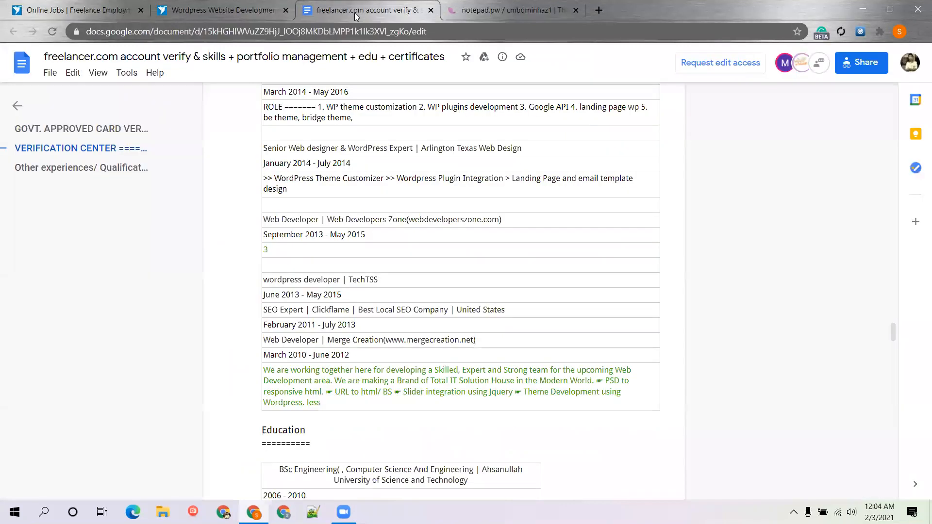
pyautogui.click(218, 10)
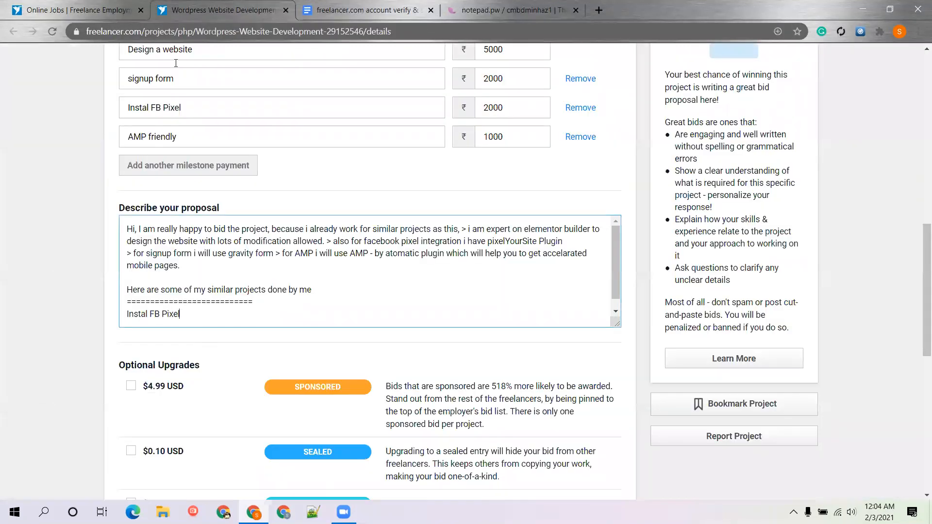
pyautogui.moveTo(183, 318); pyautogui.dragTo(127, 316)
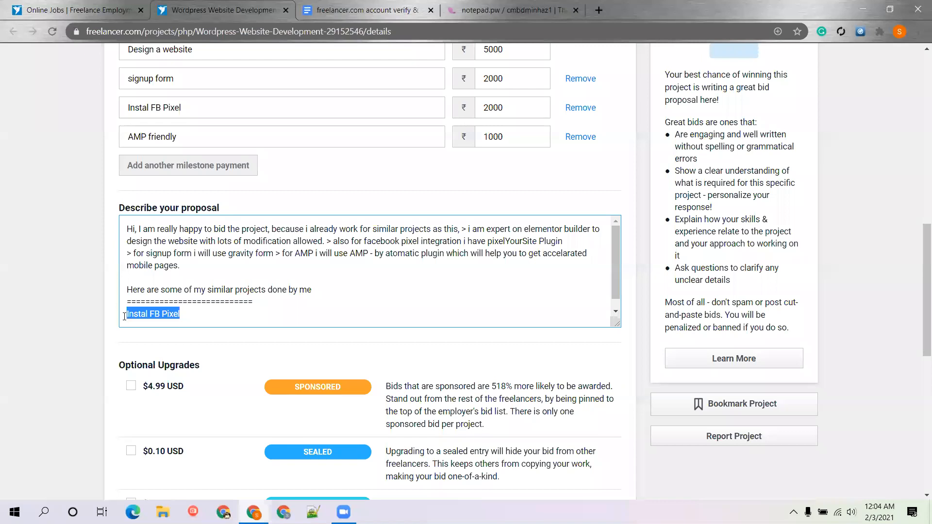
pyautogui.write('Digital Business(2) ---------------------------- https://www.optimonk.com/ https://itho.io https://www.soliddigital.com/ https://workiz.com/ https://r11.solutions/')
# Retitle the heading 'Digital Business sample site', lengthen its dashed underline, and start a paragraph below the links
pyautogui.click(199, 251)
pyautogui.press('BackSpace')
pyautogui.press('BackSpace')
pyautogui.press('BackSpace')
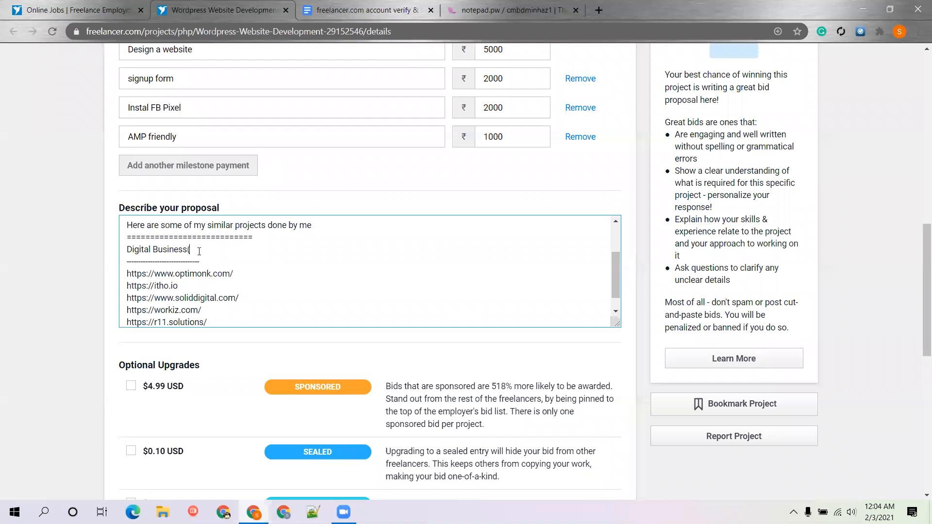
pyautogui.write('sample site')
pyautogui.click(212, 258)
pyautogui.write('---------------------------')
pyautogui.scroll(-1, 265, 303)
pyautogui.click(255, 312)
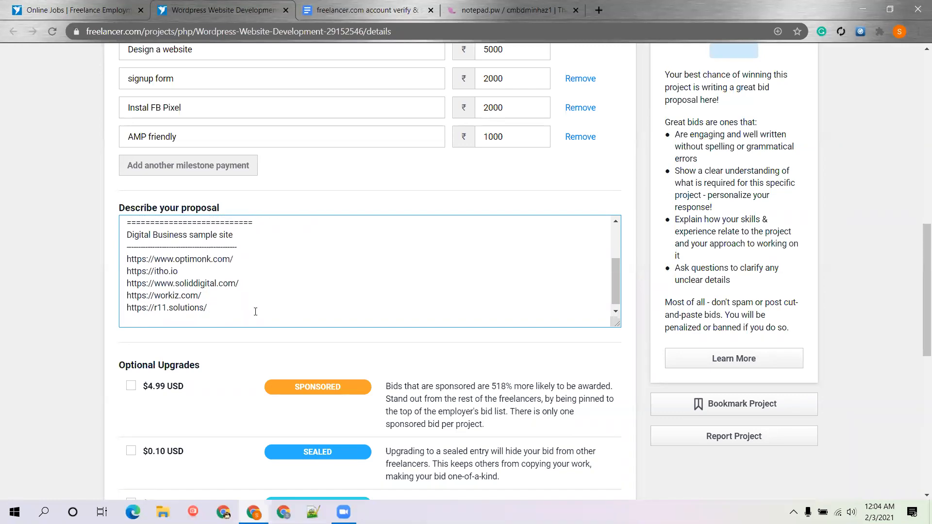
pyautogui.press('Return')
pyautogui.press('Return')
# Add 'If you need any more functionalities like:' listing seo, chatbot, newsletter, mailchimp lead collect, speed up
pyautogui.write('If you need an')
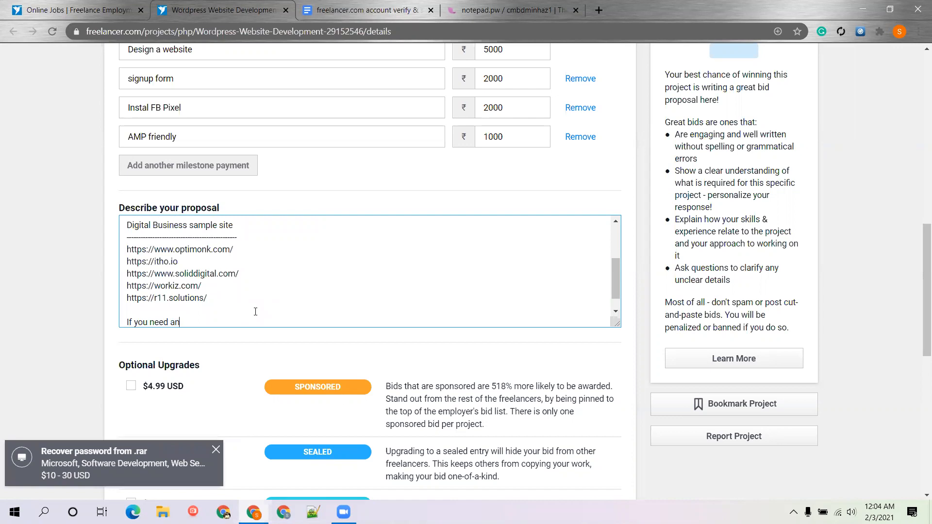
pyautogui.write('y ore')
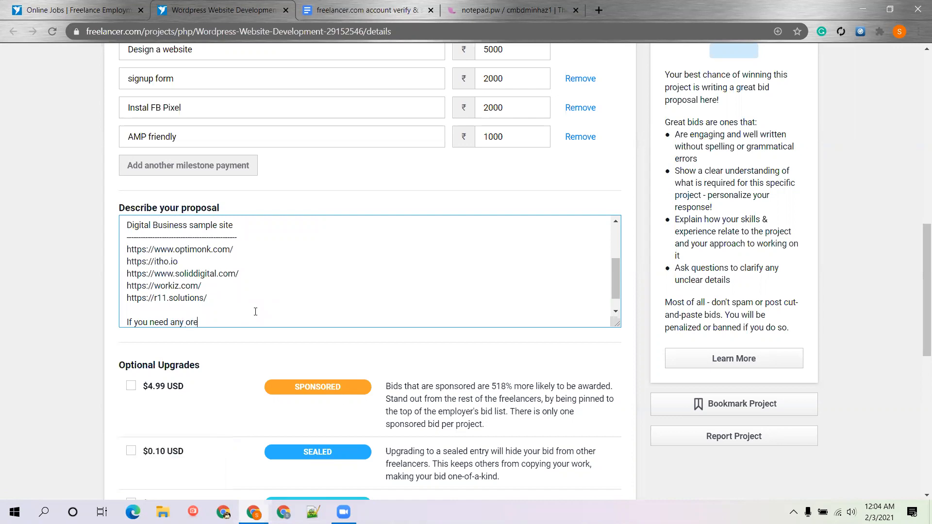
pyautogui.write(' functionalities like :')
pyautogui.press('Return')
pyautogui.write('>')
pyautogui.write(' se')
pyautogui.press('BackSpace')
pyautogui.write('eo')
pyautogui.press('Return')
pyautogui.write('> ch')
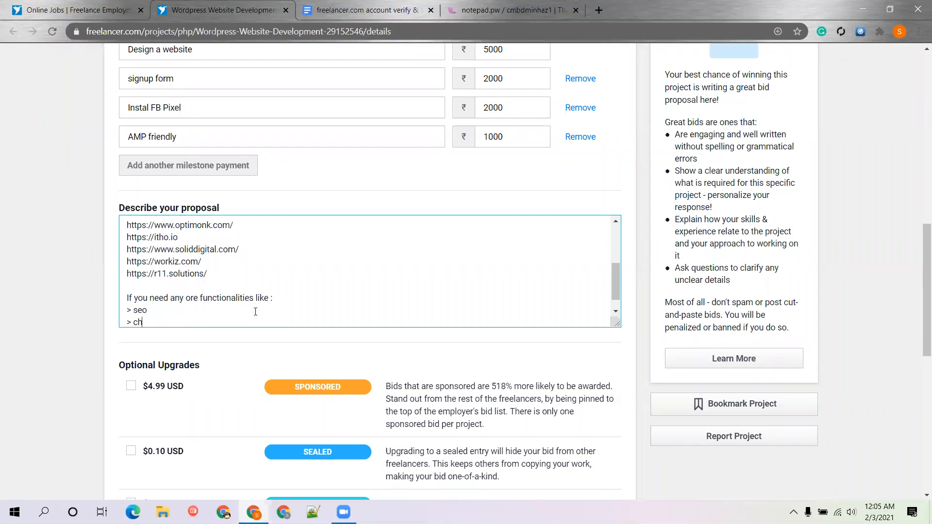
pyautogui.write('atbot')
pyautogui.press('Return')
pyautogui.write('>')
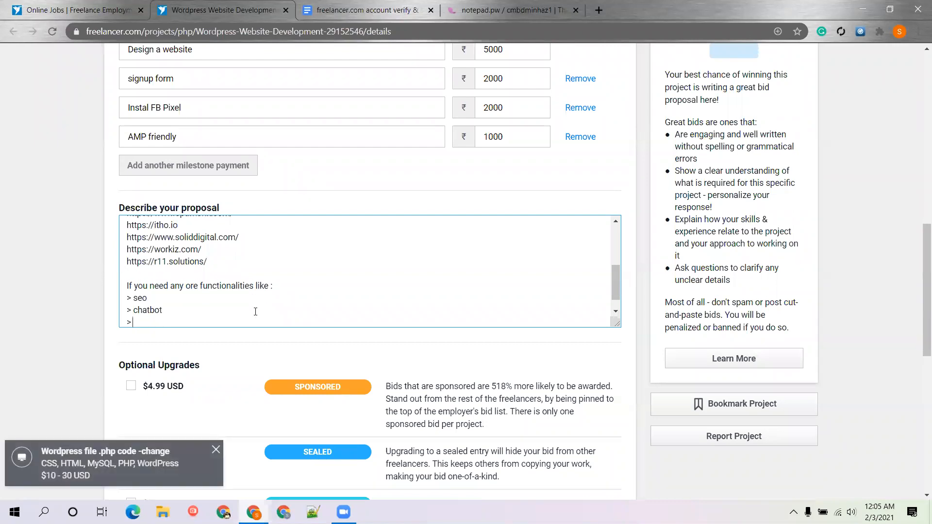
pyautogui.write(' newsletter')
pyautogui.press('Return')
pyautogui.write('> mailchimp ')
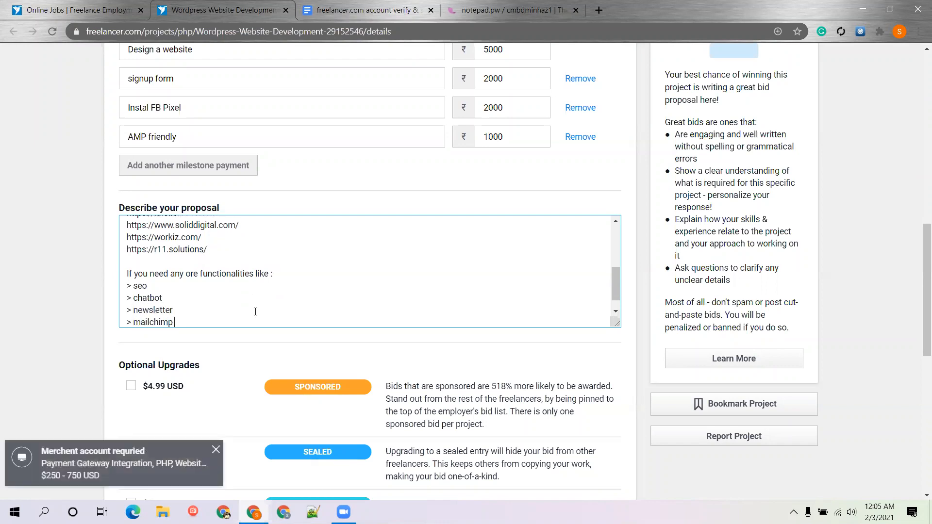
pyautogui.write('lead collect')
pyautogui.press('Return')
pyautogui.write('> speed up')
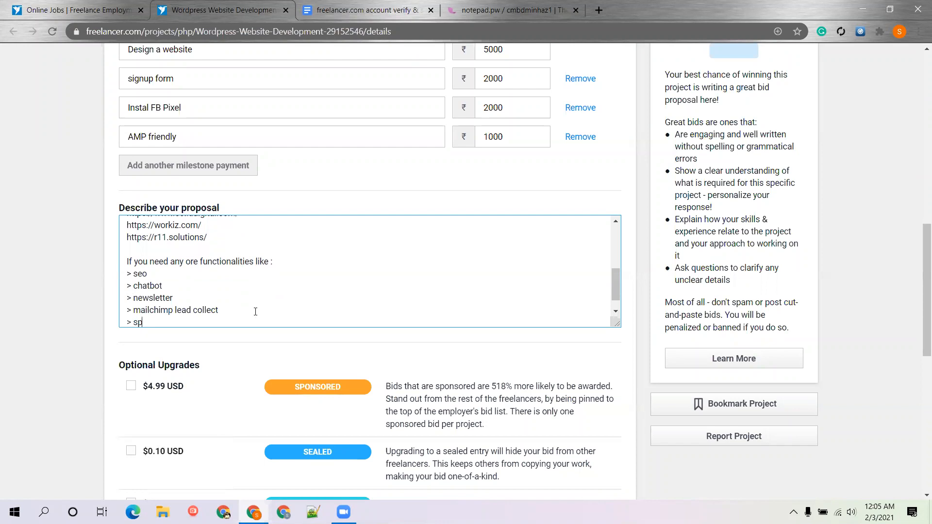
pyautogui.press('Return')
pyautogui.press('Return')
pyautogui.press('Return')
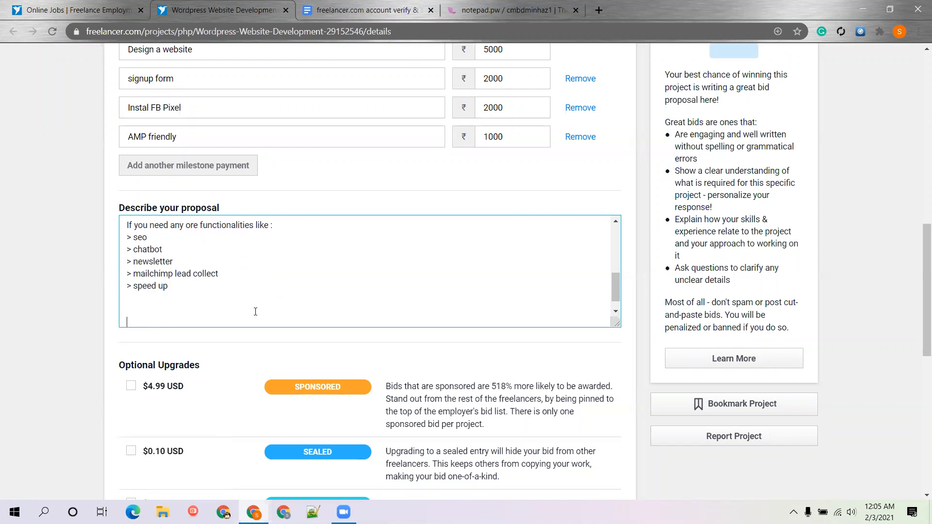
pyautogui.press('Return')
# Add 'I can also help you out :)' and correct 'ore' to 'more' in the earlier line
pyautogui.write('I can')
pyautogui.click(190, 225)
pyautogui.write('m')
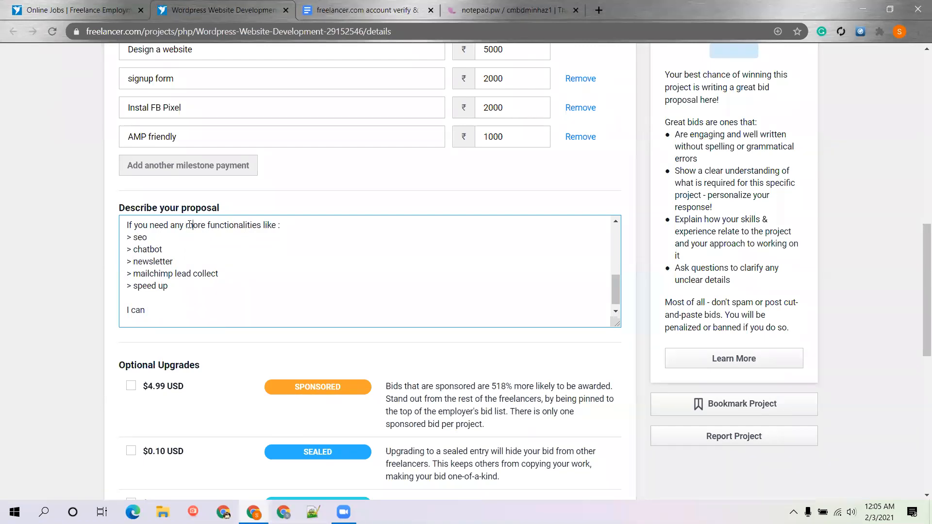
pyautogui.click(187, 312)
pyautogui.write('also help you out :)')
# Sign off the proposal with 'Thanks' and the bidder's name on the next line
pyautogui.press('Return')
pyautogui.press('Return')
pyautogui.write('Thans')
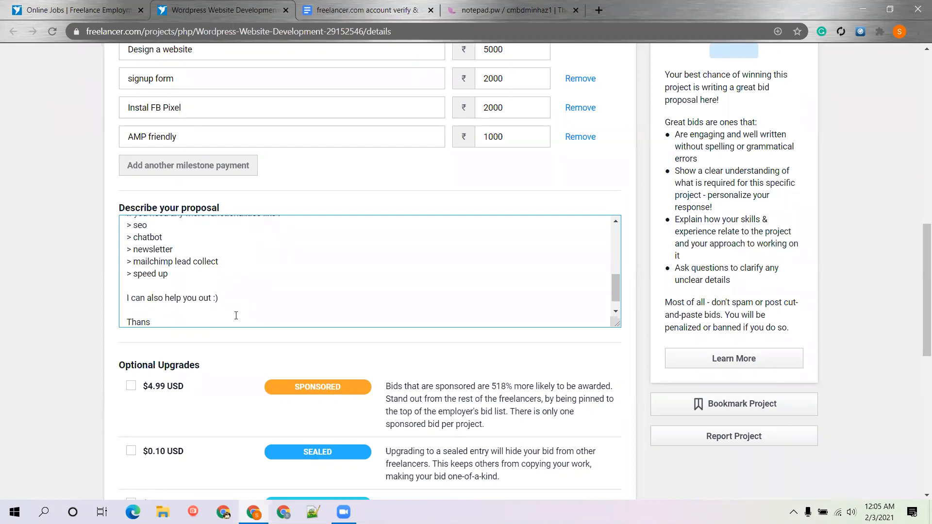
pyautogui.press('BackSpace')
pyautogui.write('l')
pyautogui.press('BackSpace')
pyautogui.write('ks')
pyautogui.press('Return')
pyautogui.write('Sohan')
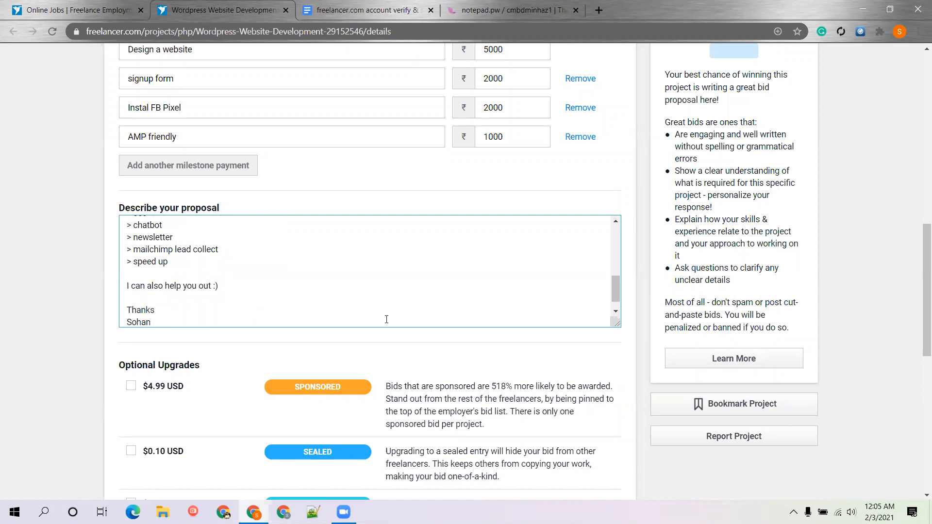
# Place the ₹10,000 INR, 2-day bid, scrolling past Optional Upgrades to Place Bid
pyautogui.click(99, 277)
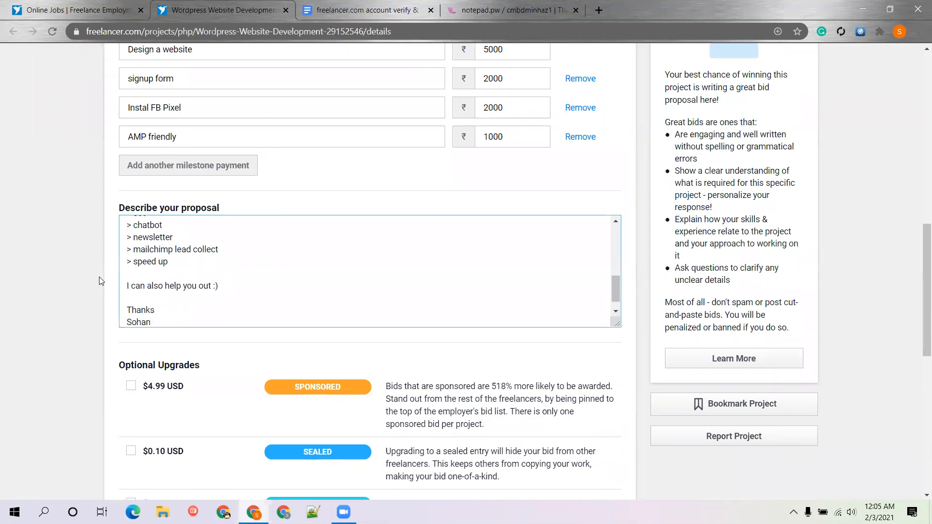
pyautogui.scroll(-1, 99, 277)
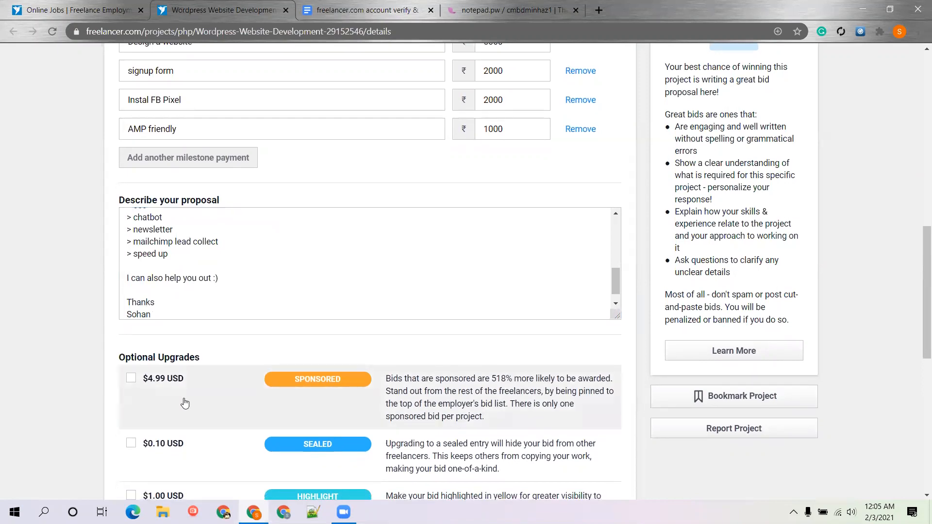
pyautogui.scroll(-4, 272, 322)
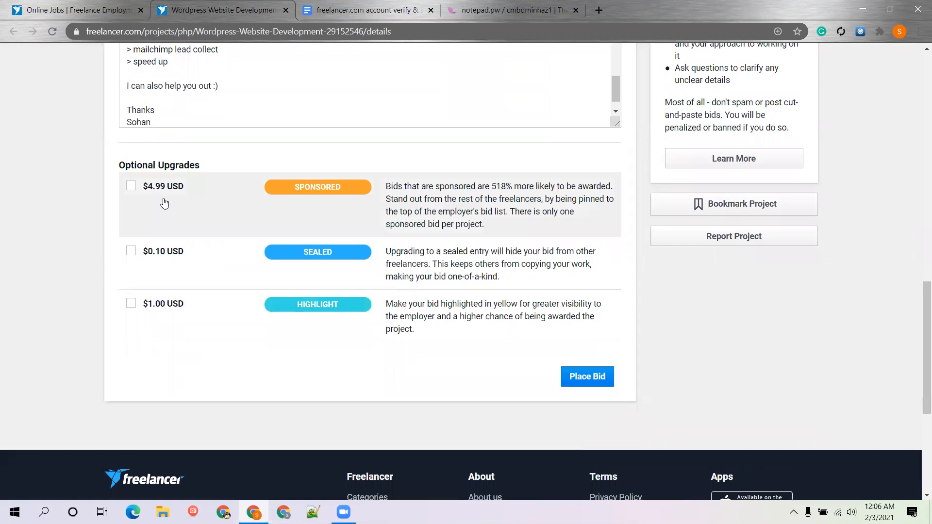
pyautogui.click(593, 379)
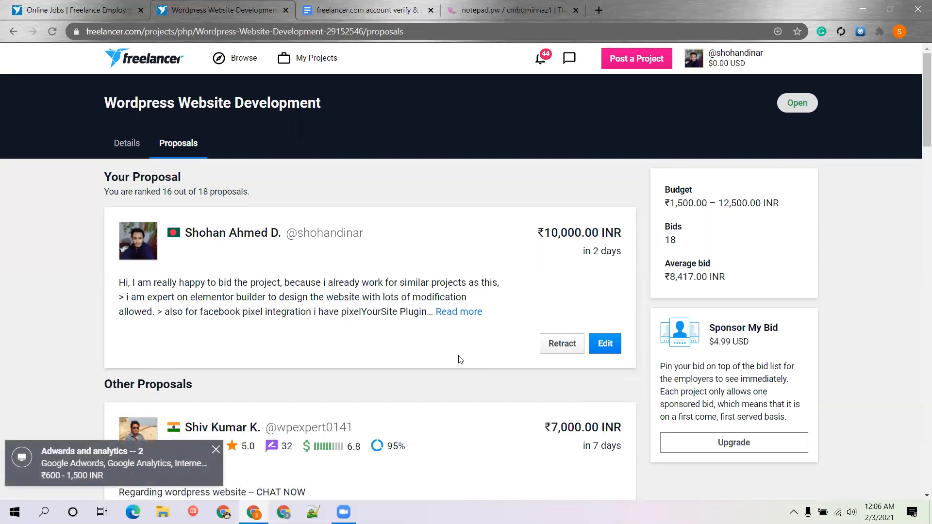
# Scroll down the Proposals tab past your ₹10,000 bid to the Other Proposals section
pyautogui.scroll(-1, 460, 359)
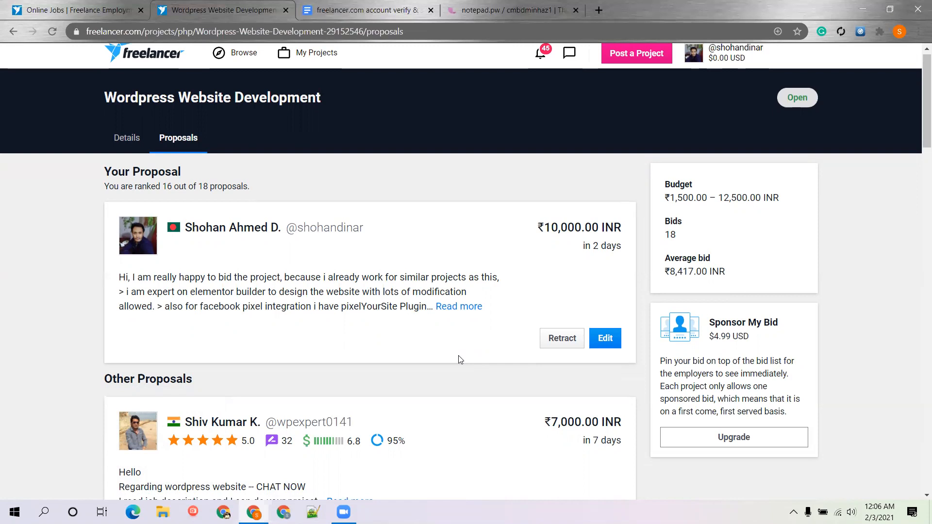
pyautogui.scroll(-1, 540, 354)
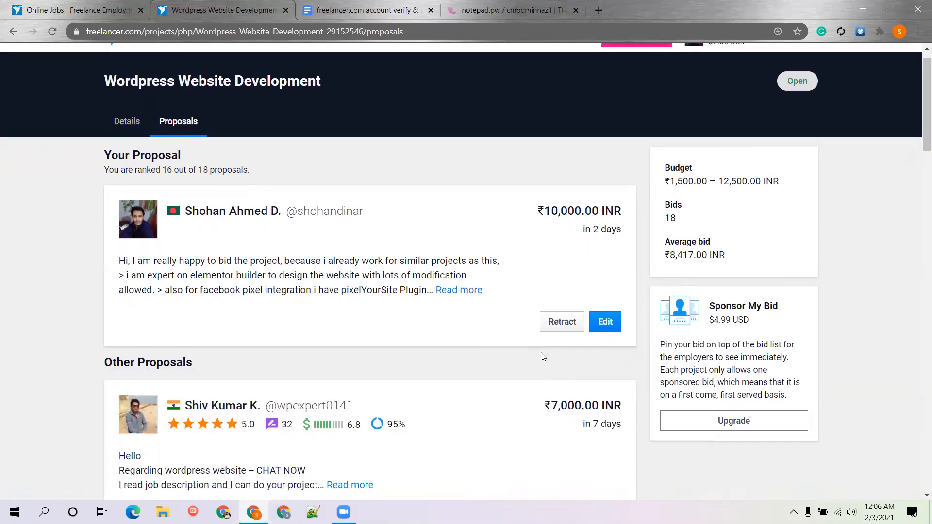
pyautogui.scroll(-4, 541, 352)
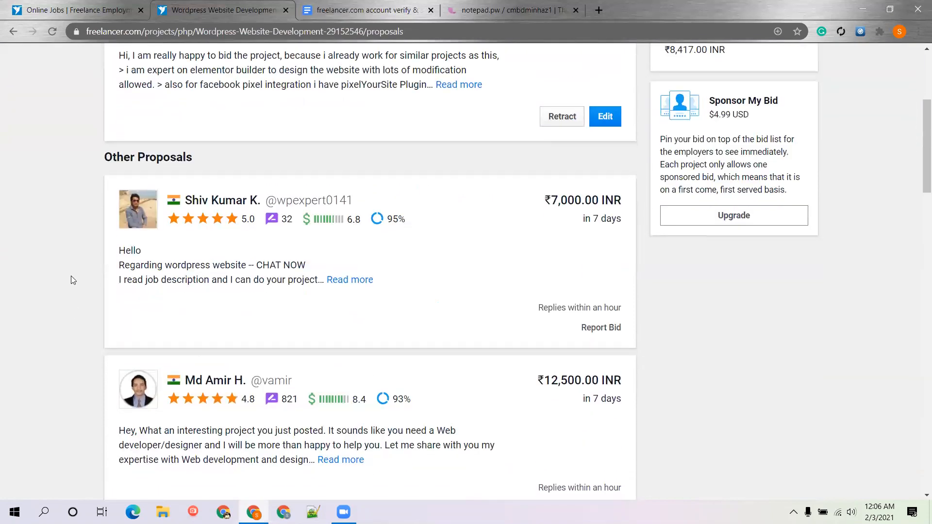
pyautogui.scroll(-4, 70, 260)
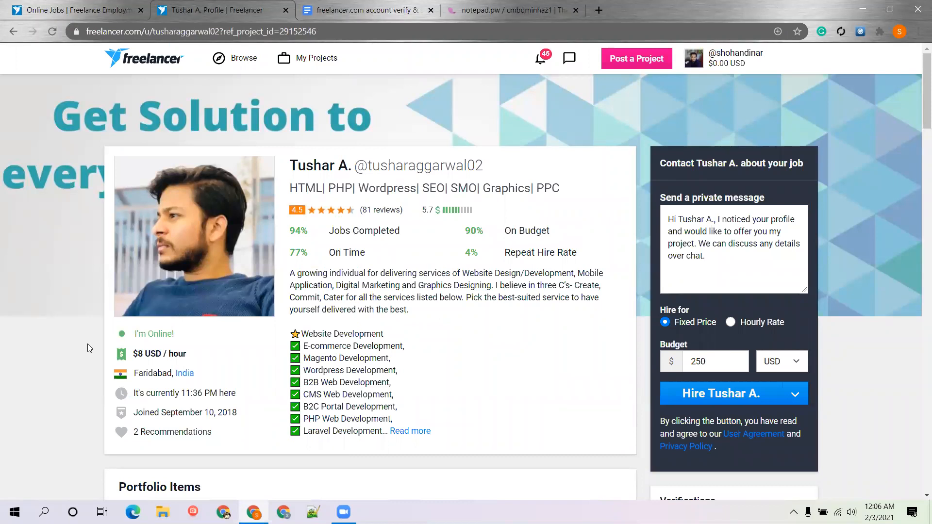
pyautogui.click(14, 31)
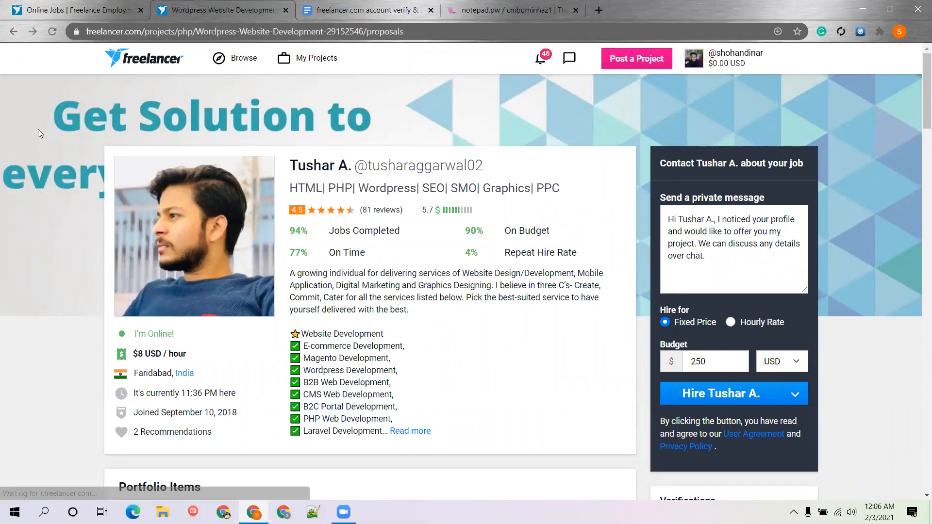
pyautogui.scroll(-2, 287, 376)
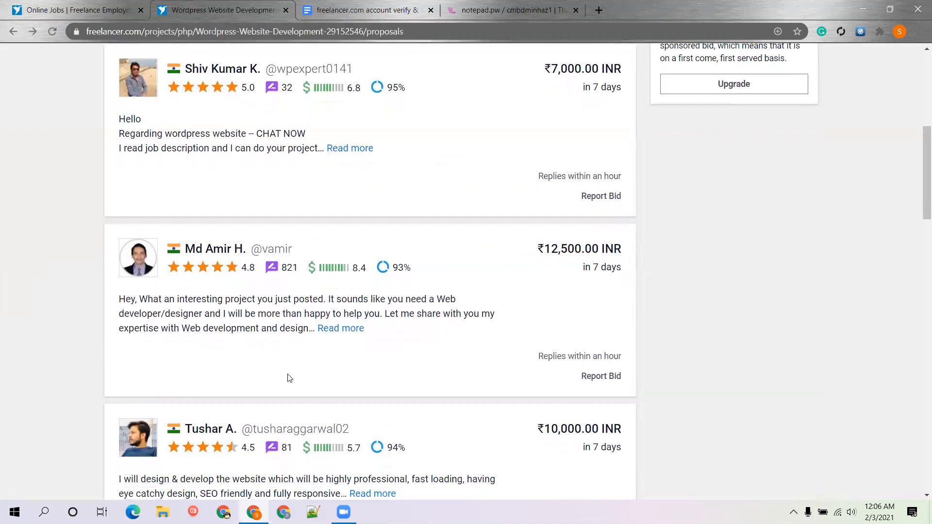
pyautogui.scroll(-3, 72, 262)
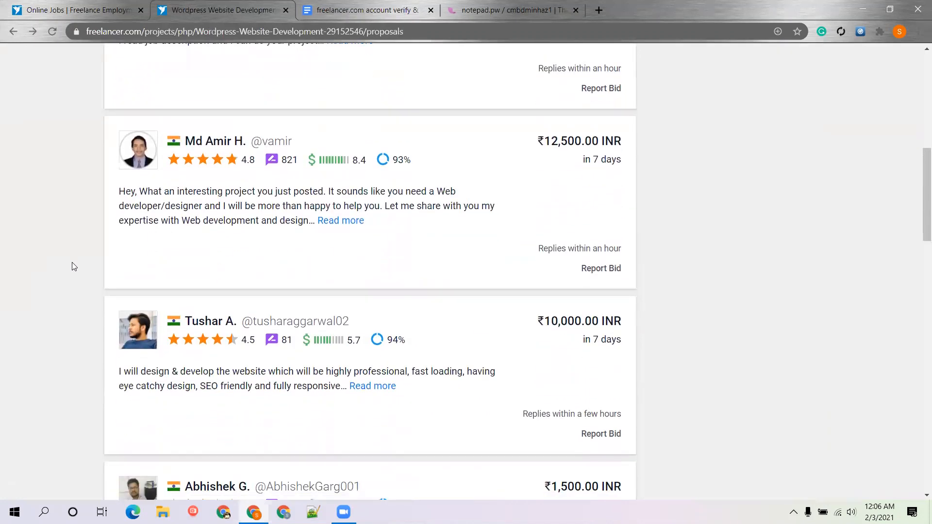
pyautogui.scroll(-2, 375, 179)
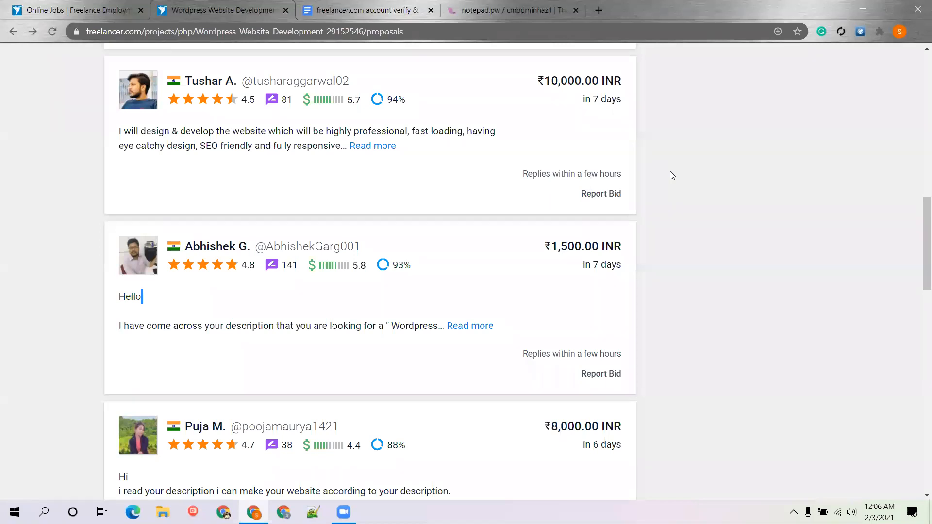
pyautogui.scroll(15, 670, 171)
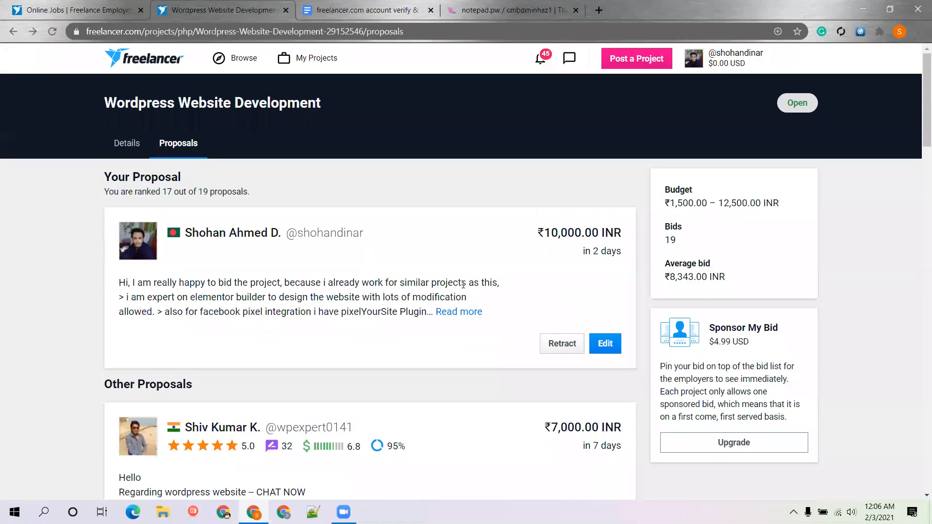
pyautogui.scroll(-5, 463, 285)
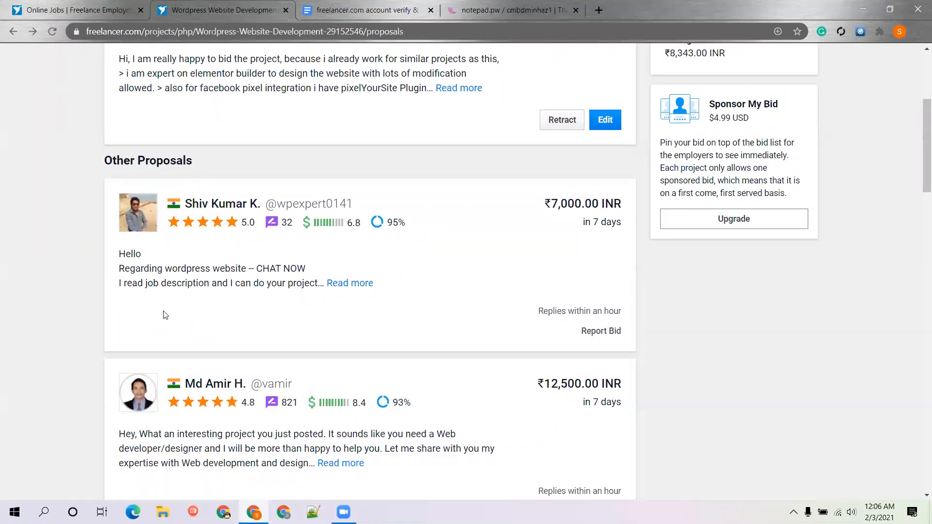
# Expand the ₹7,000 and ₹12,500 proposals and highlight the latter's portfolio links, greeting and experience
pyautogui.click(346, 286)
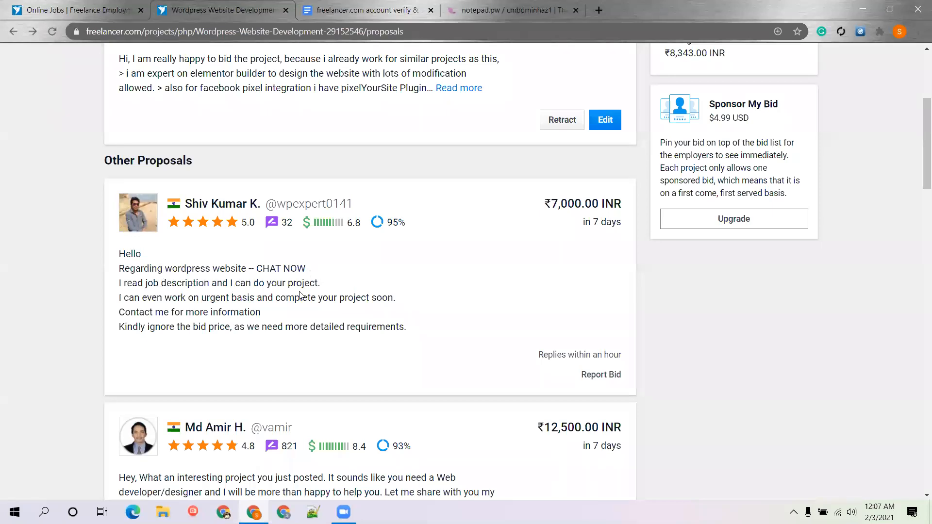
pyautogui.scroll(-6, 219, 296)
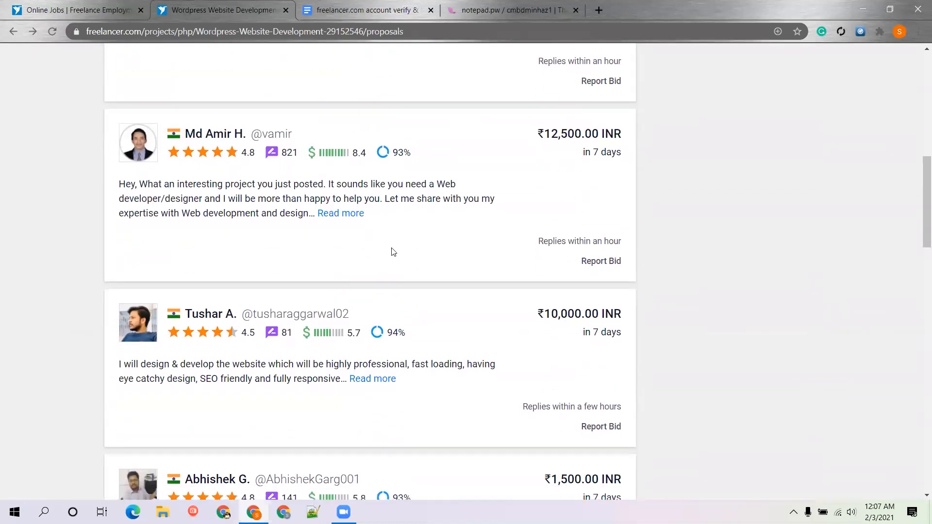
pyautogui.click(340, 214)
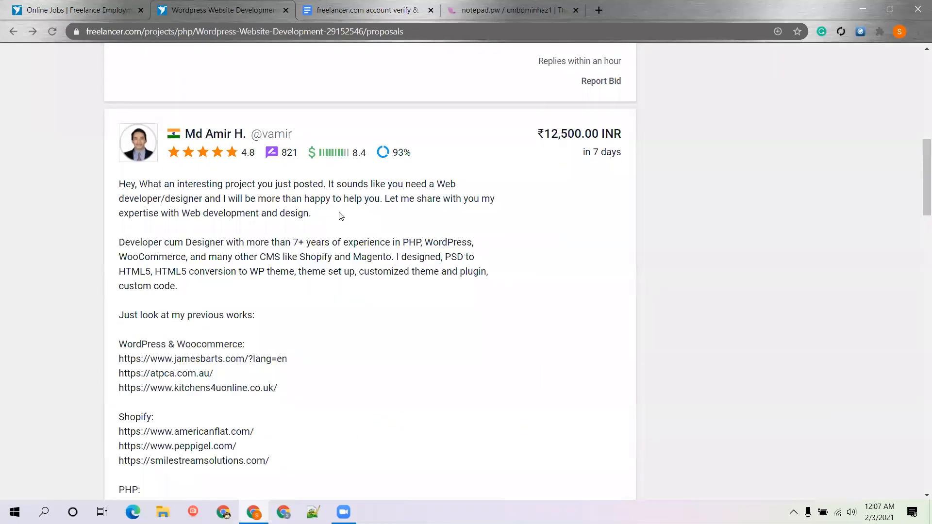
pyautogui.scroll(-1, 265, 317)
pyautogui.moveTo(280, 372); pyautogui.dragTo(118, 347)
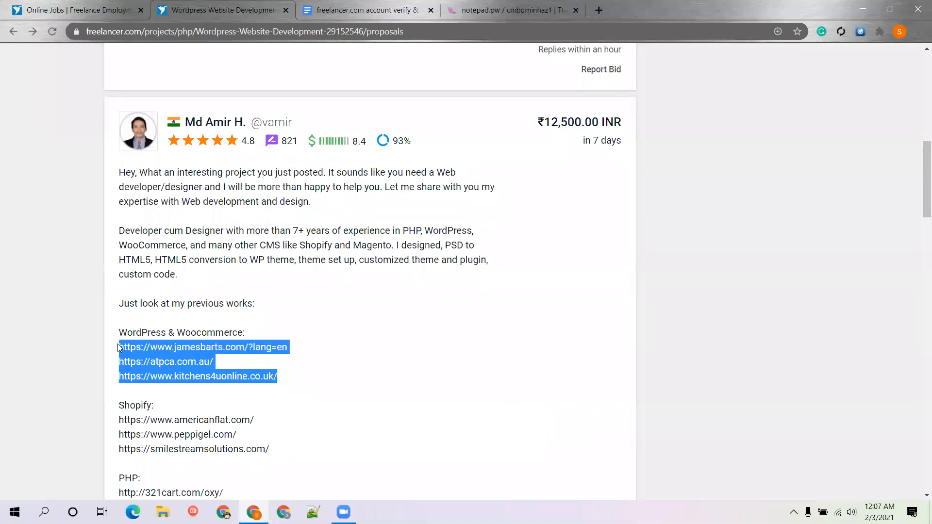
pyautogui.click(75, 277)
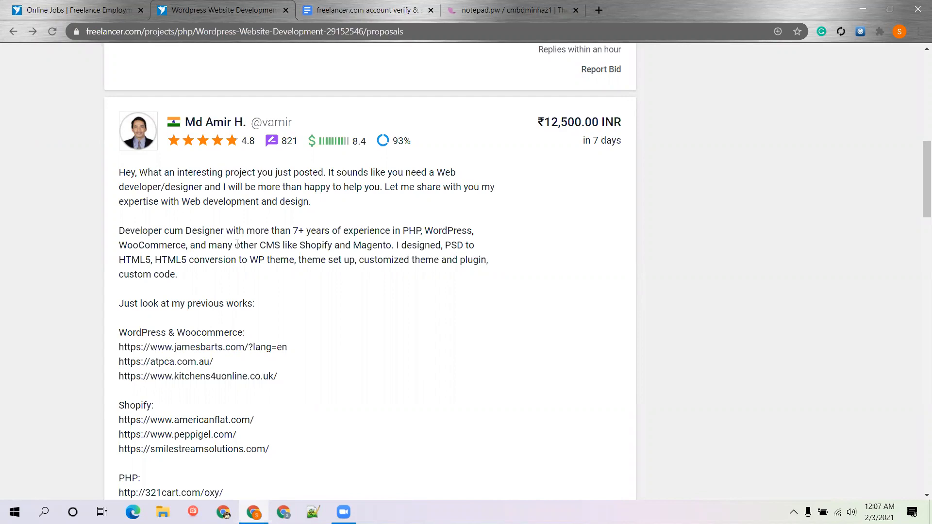
pyautogui.moveTo(143, 175); pyautogui.dragTo(300, 170)
pyautogui.click(347, 173)
pyautogui.moveTo(128, 229); pyautogui.dragTo(355, 231)
pyautogui.click(318, 232)
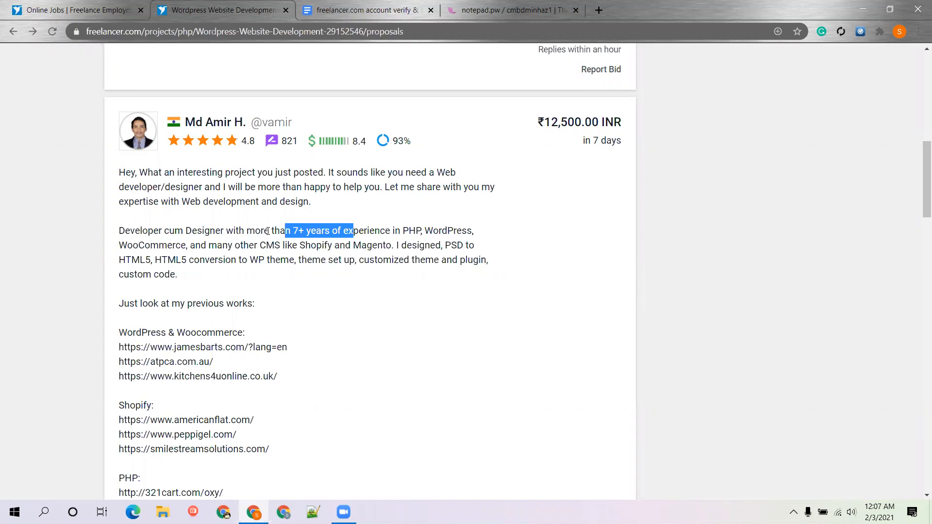
pyautogui.click(514, 237)
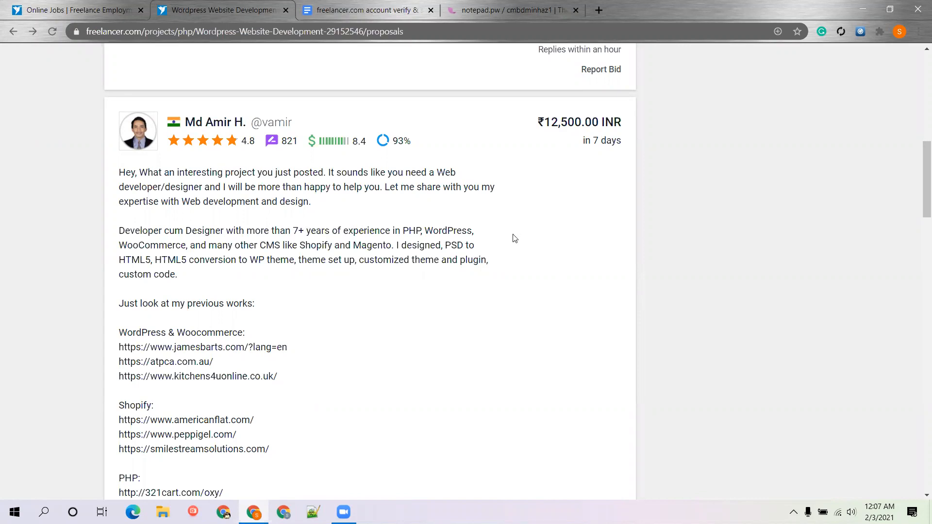
# Highlight the ₹12,500 proposal's HTML5 conversion skills and closing question about starting the project
pyautogui.scroll(-2, 176, 297)
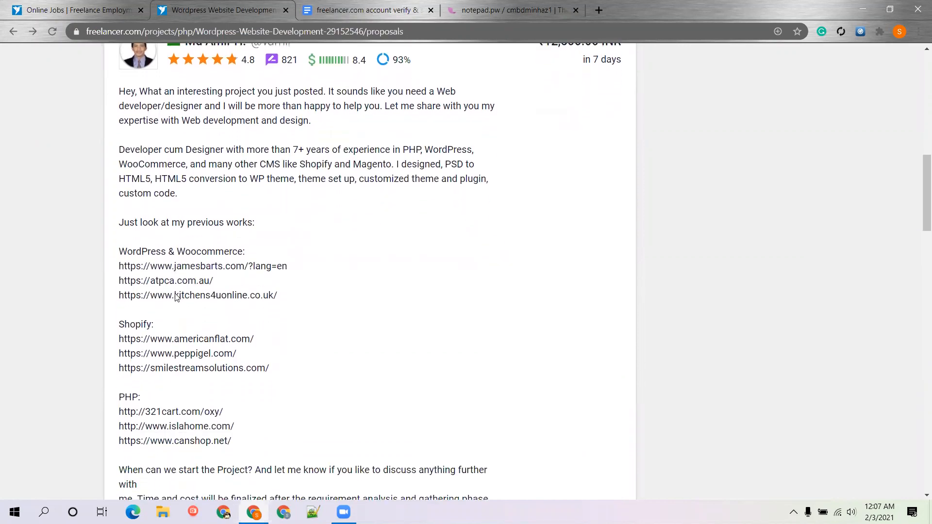
pyautogui.moveTo(120, 178); pyautogui.dragTo(181, 178)
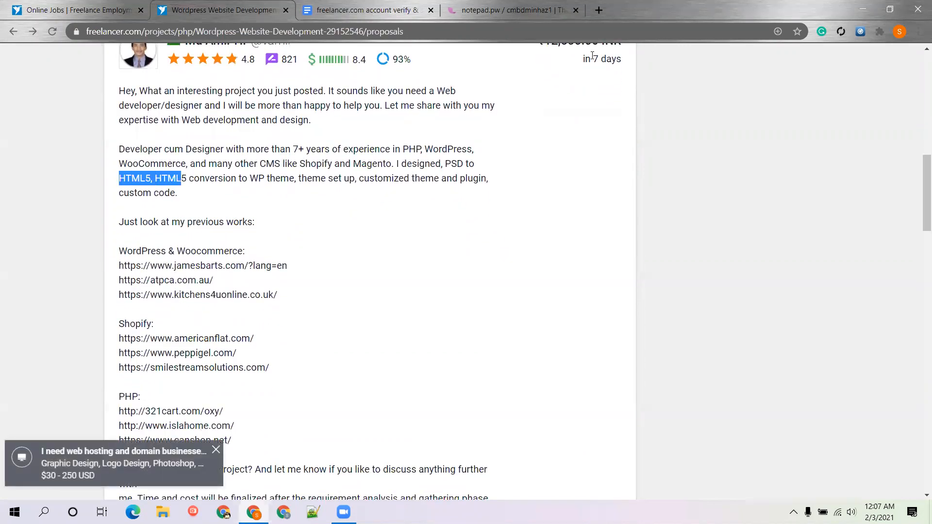
pyautogui.click(321, 136)
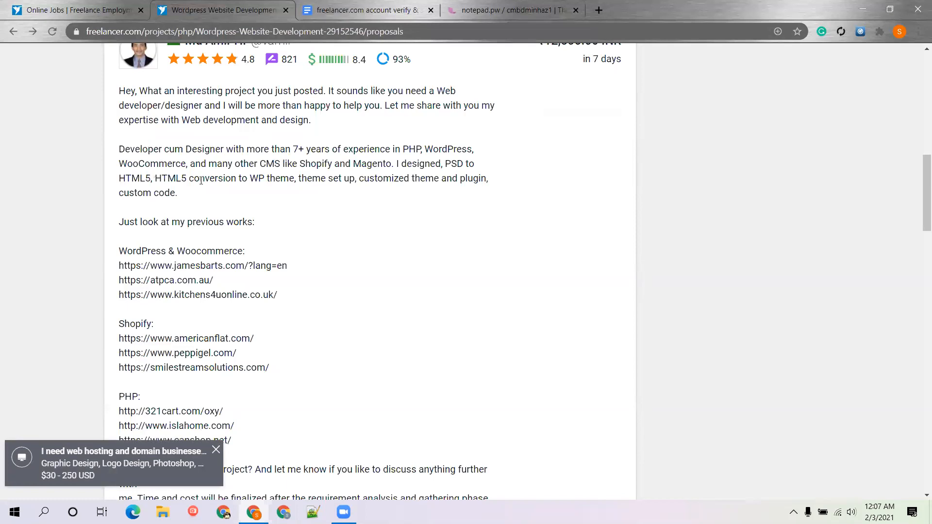
pyautogui.scroll(-1, 207, 204)
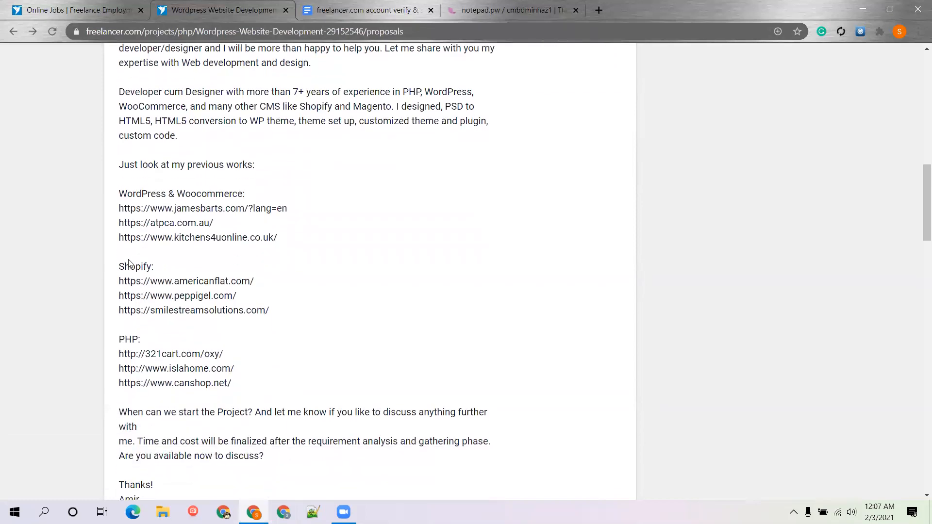
pyautogui.scroll(-1, 161, 435)
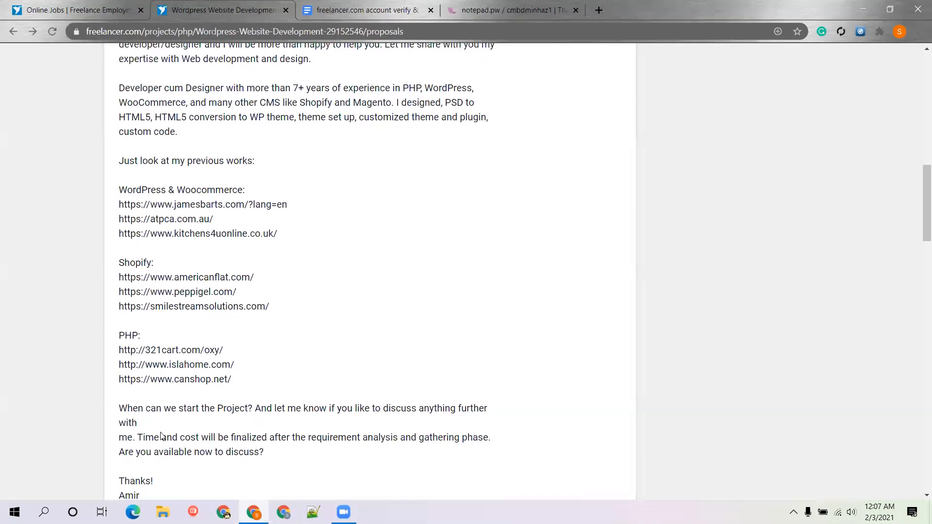
pyautogui.scroll(-4, 162, 435)
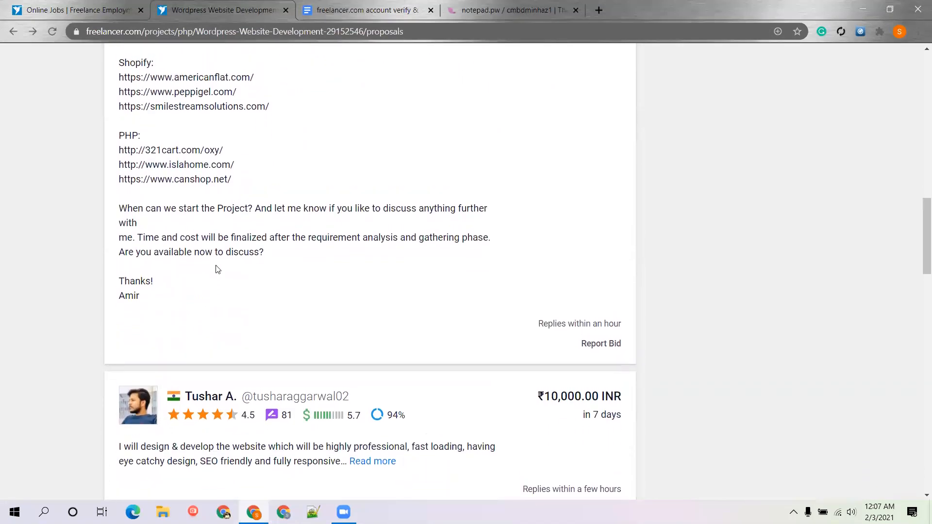
pyautogui.scroll(2, 245, 194)
pyautogui.scroll(-1, 193, 155)
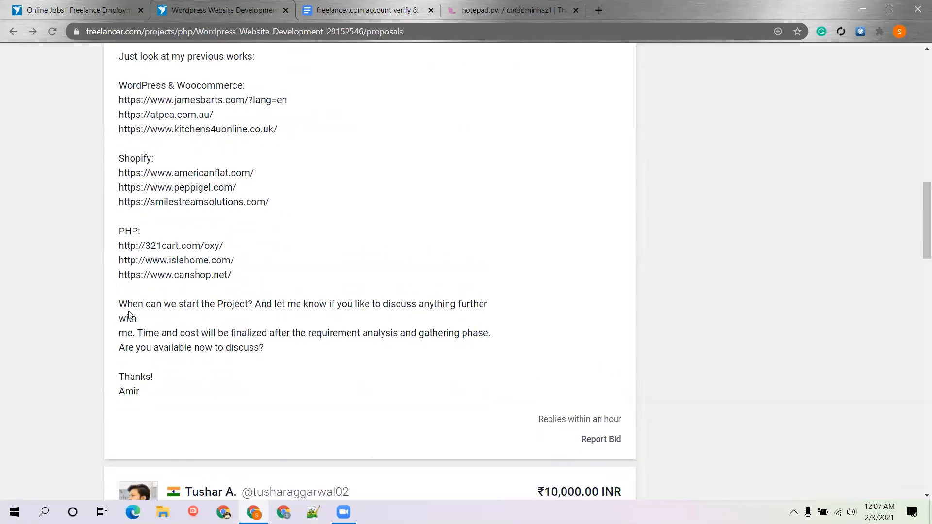
pyautogui.moveTo(119, 305); pyautogui.dragTo(135, 329)
pyautogui.hotkey('ctrl', 'c')
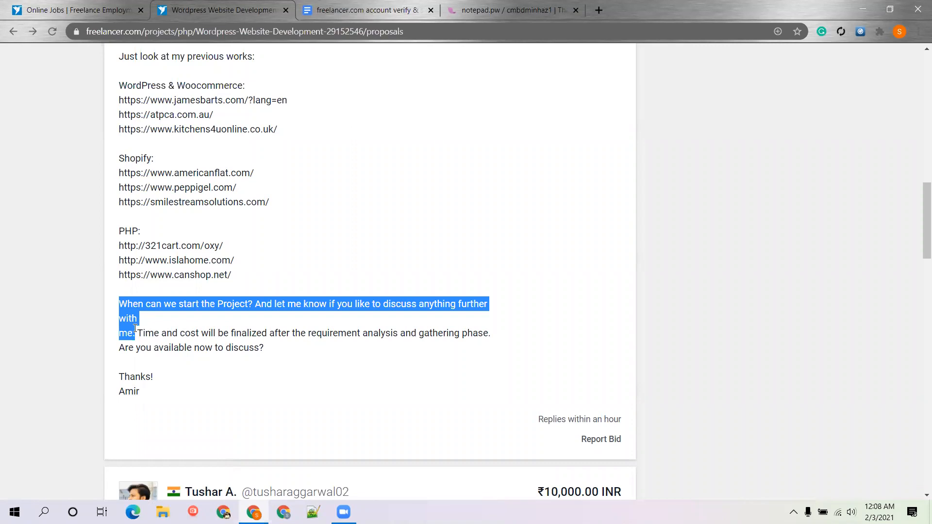
pyautogui.scroll(15, 273, 274)
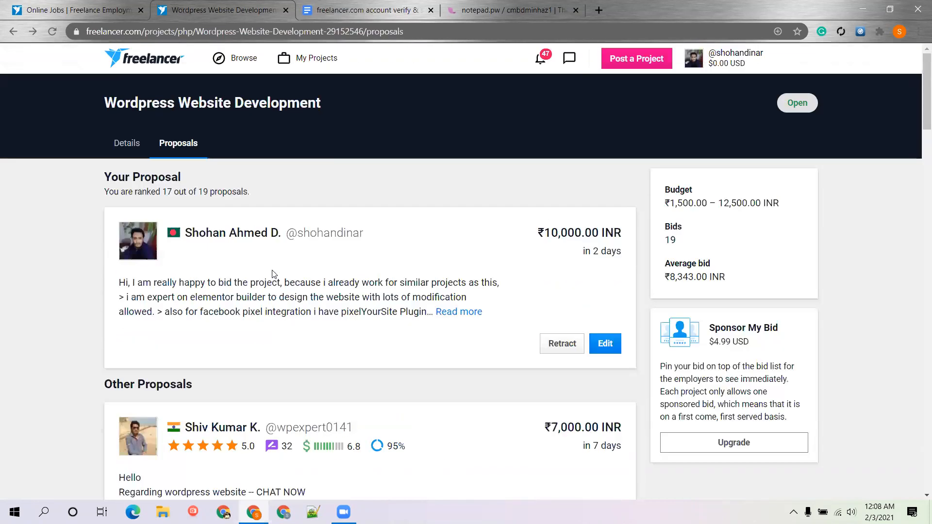
# Open your bid for editing and add the $1.00 Highlight upgrade
pyautogui.click(606, 344)
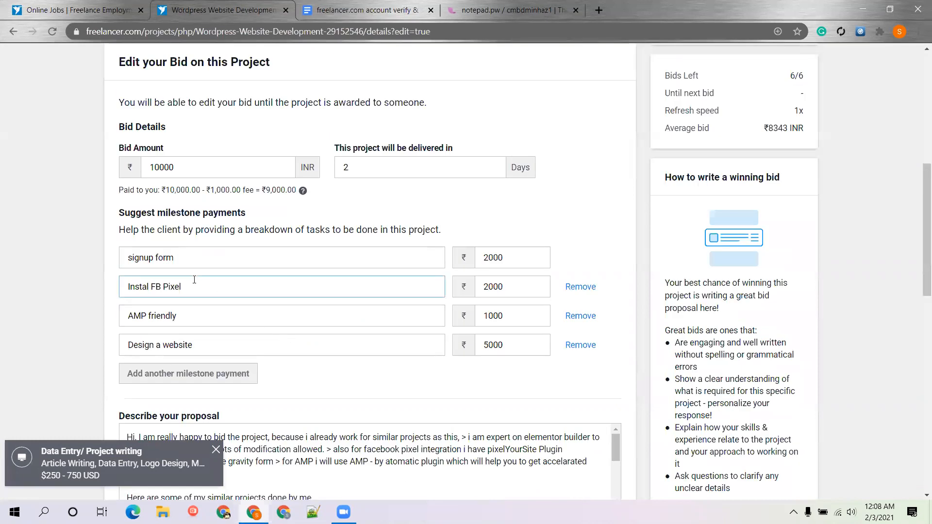
pyautogui.click(253, 266)
pyautogui.scroll(-5, 253, 267)
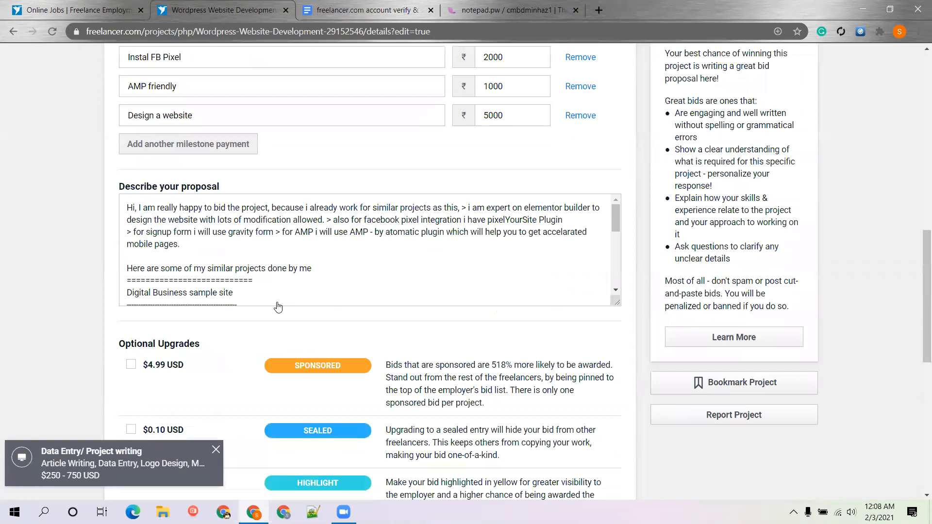
pyautogui.scroll(-1, 318, 277)
pyautogui.scroll(-2, 318, 277)
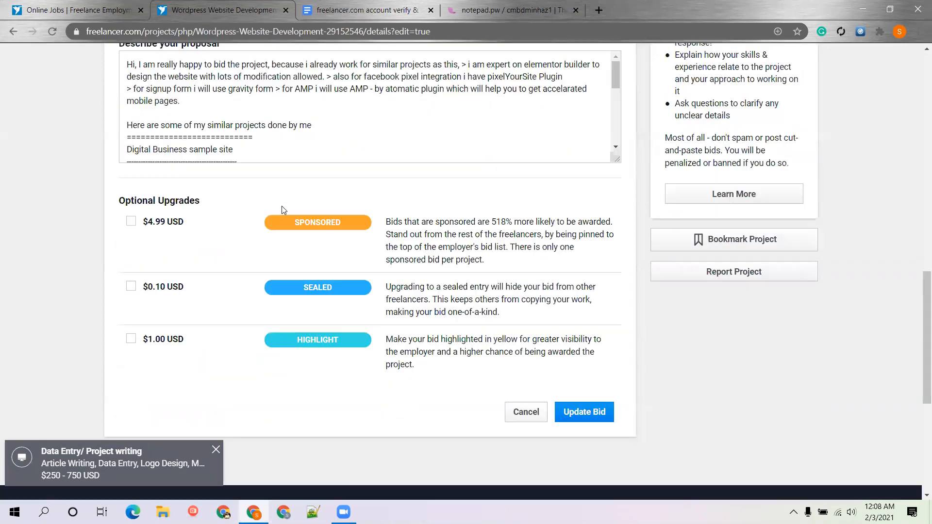
pyautogui.scroll(-2, 262, 124)
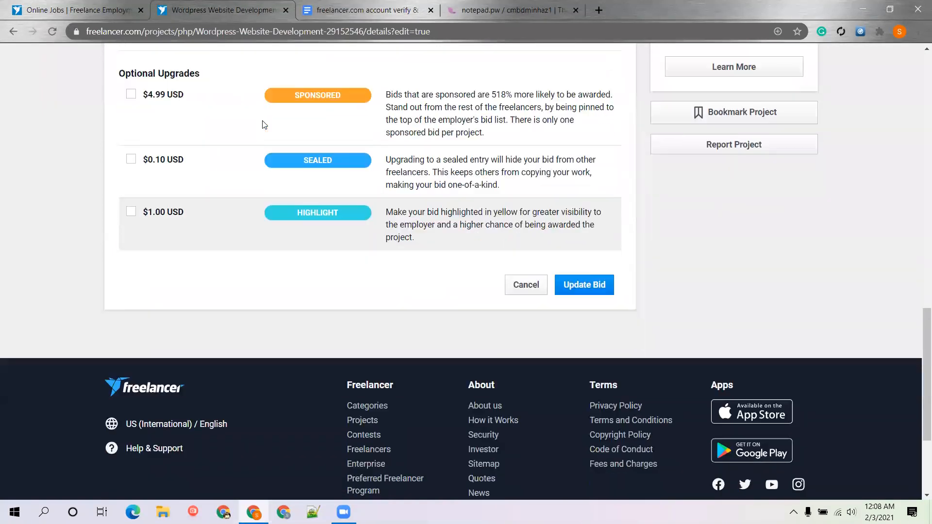
pyautogui.scroll(-1, 263, 121)
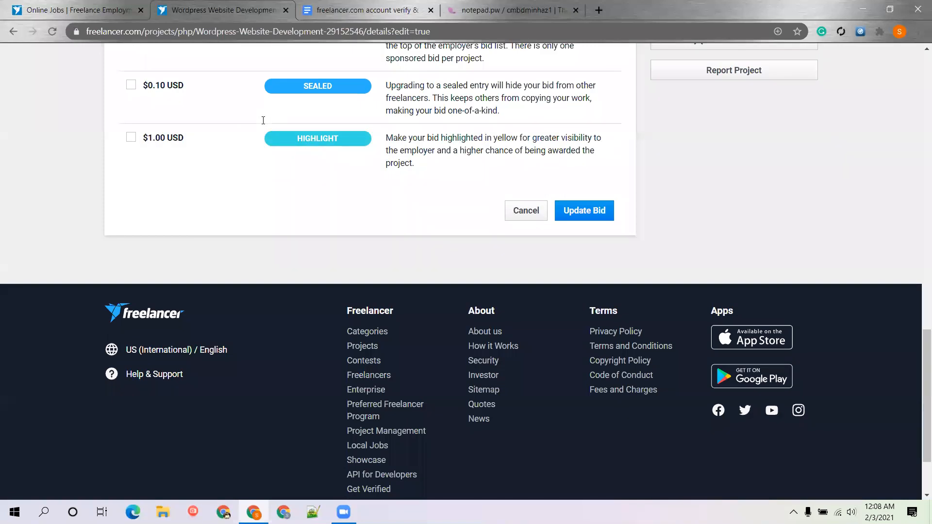
pyautogui.click(264, 125)
pyautogui.scroll(2, 252, 146)
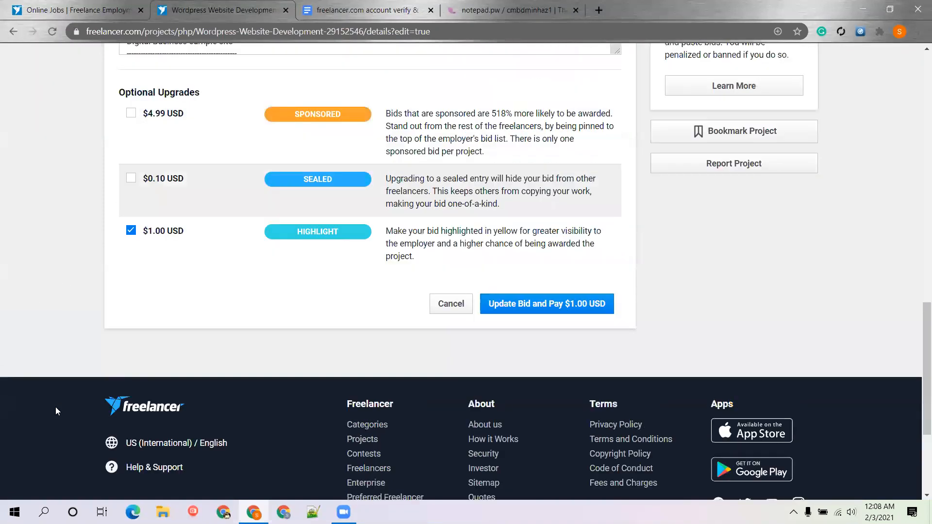
pyautogui.scroll(3, 55, 408)
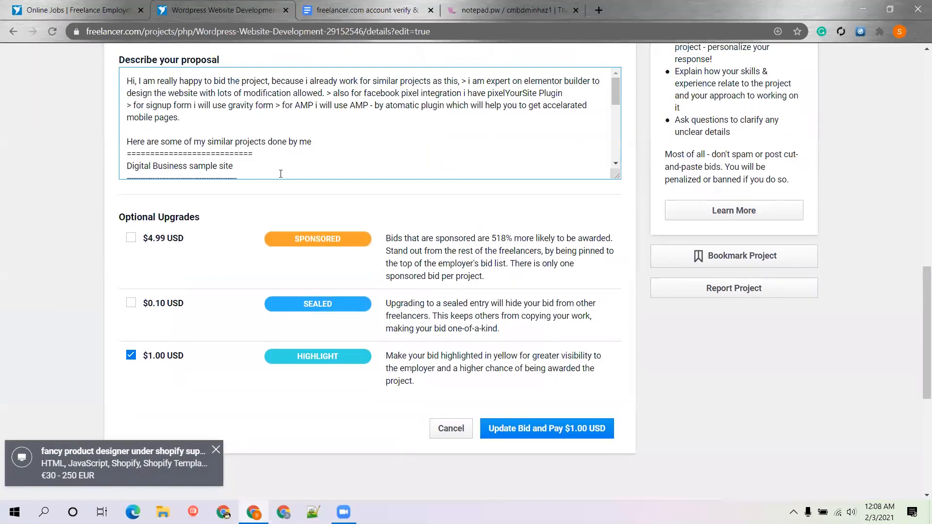
pyautogui.scroll(-5, 280, 166)
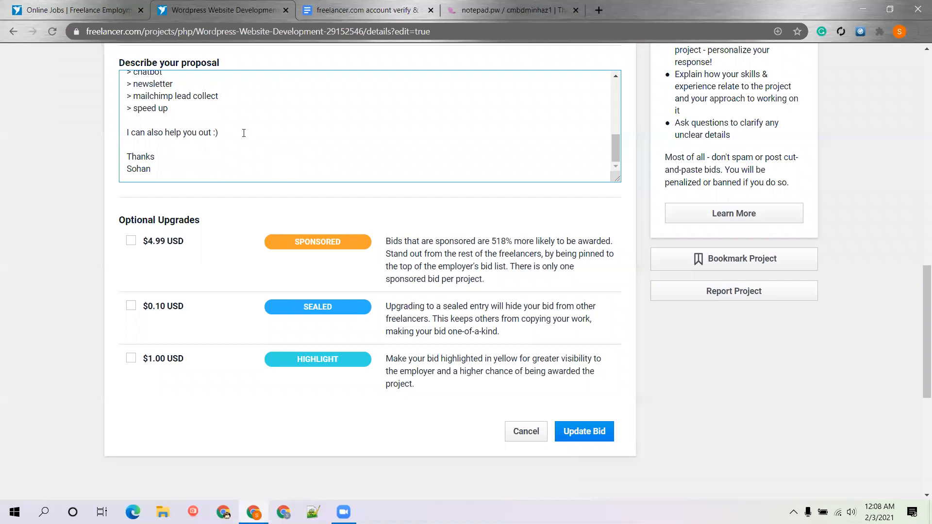
# Append the closing question plus 'and if you have any preferred theme you can tell me', then update the bid
pyautogui.hotkey('ctrl', 'v')
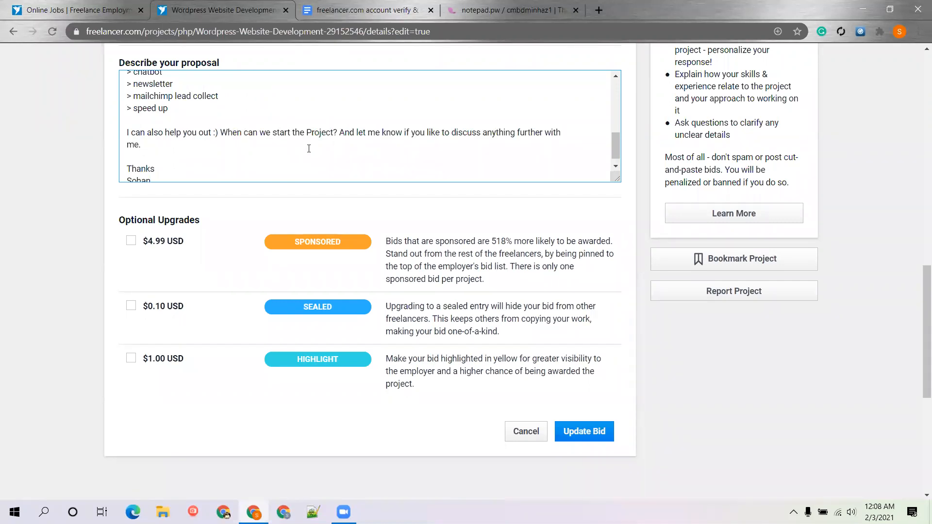
pyautogui.press('BackSpace')
pyautogui.write('and if you have any preferr')
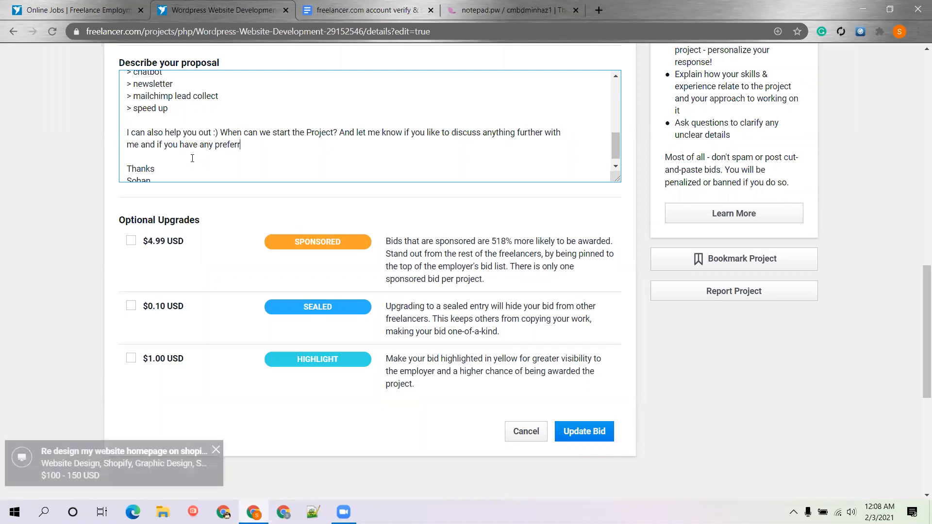
pyautogui.write('ed theme you can tell me.')
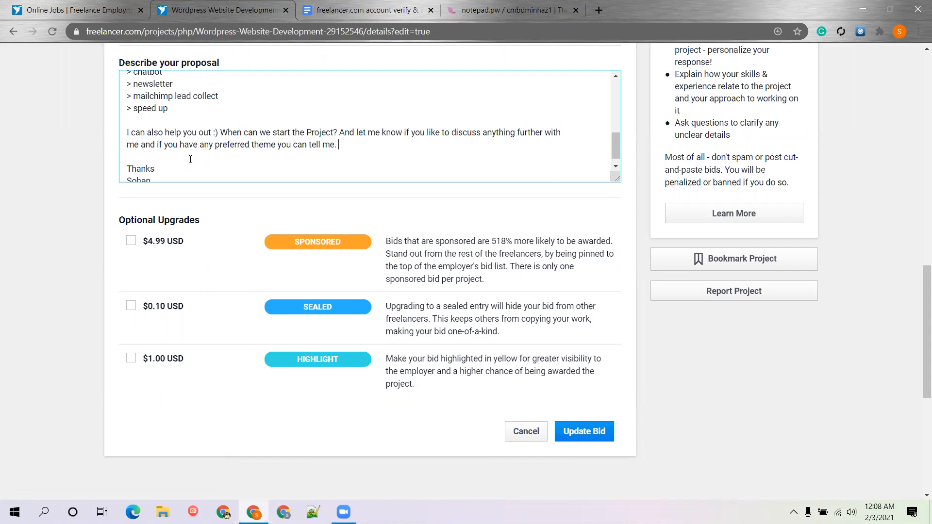
pyautogui.click(584, 427)
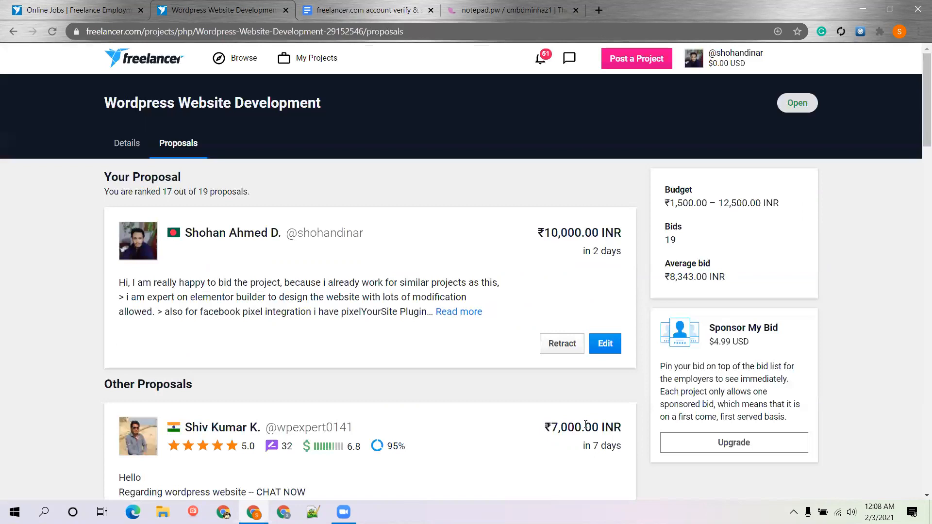
# Expand the competing ₹1,500.00 INR proposal to its full text
pyautogui.scroll(-2, 71, 297)
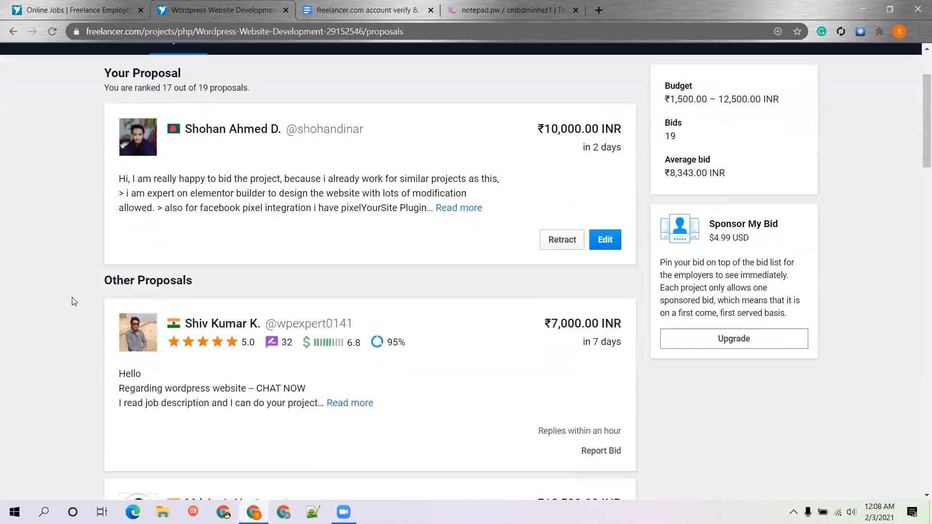
pyautogui.scroll(-7, 72, 297)
pyautogui.scroll(-8, 72, 297)
pyautogui.scroll(-1, 75, 248)
pyautogui.scroll(2, 469, 131)
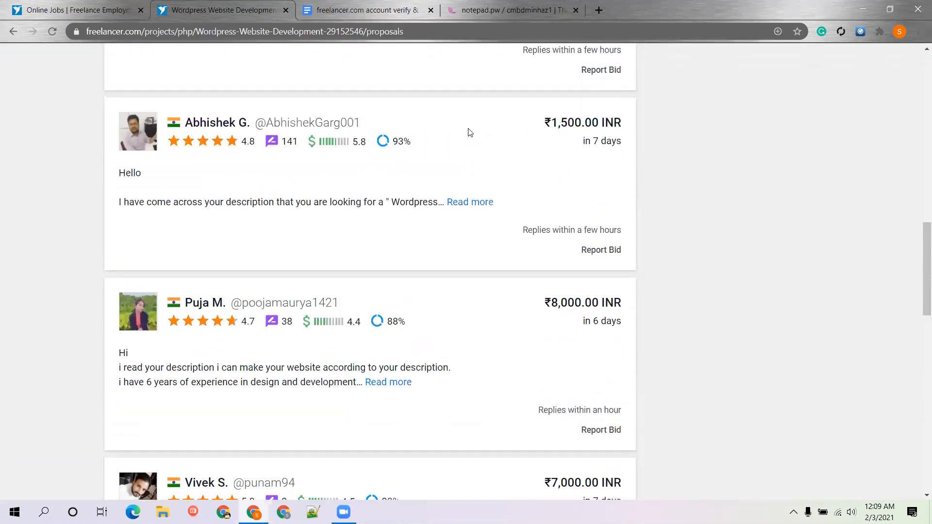
pyautogui.click(479, 204)
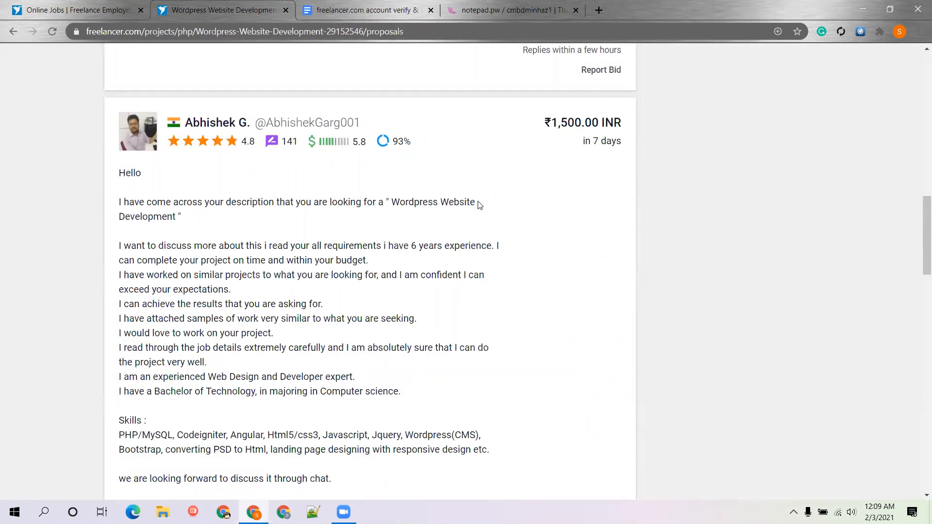
pyautogui.scroll(-1, 310, 297)
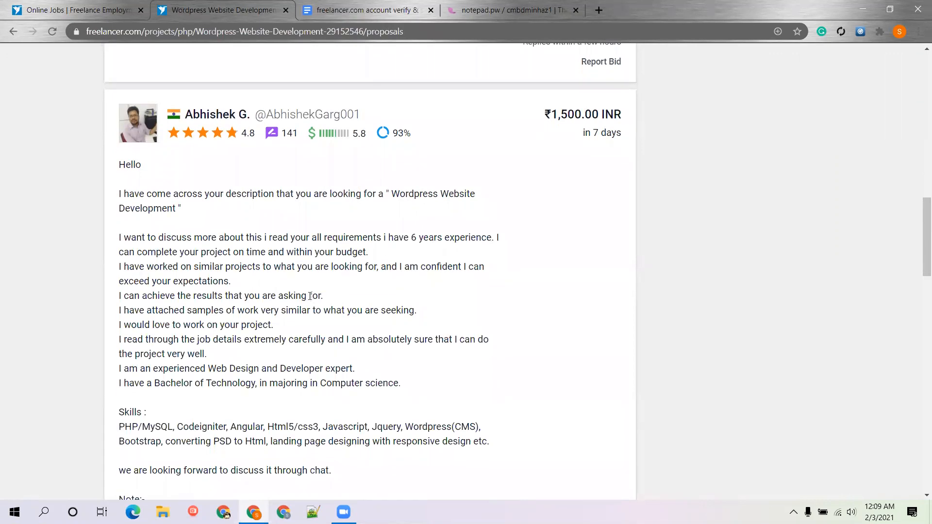
pyautogui.scroll(-3, 310, 296)
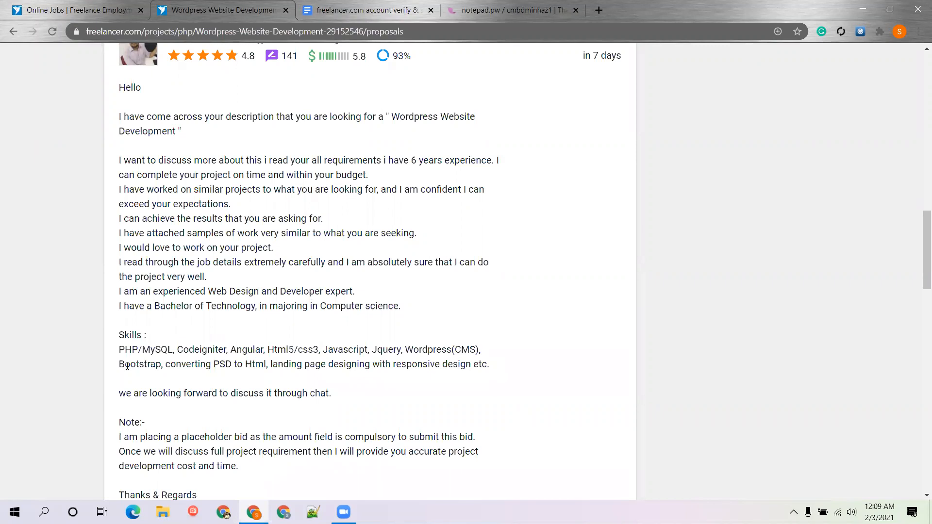
# Highlight that proposal's listed skills and its placeholder bid note
pyautogui.moveTo(119, 349); pyautogui.dragTo(359, 350)
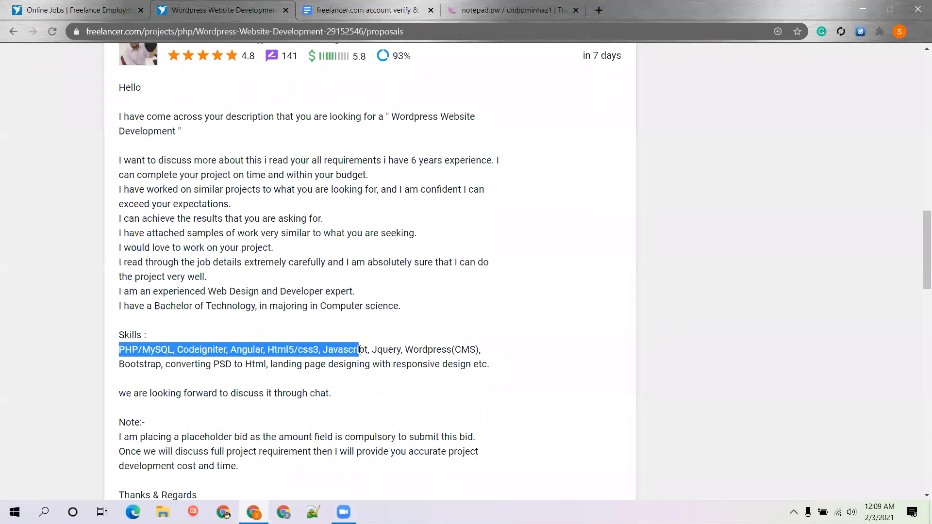
pyautogui.click(339, 350)
pyautogui.scroll(-2, 337, 349)
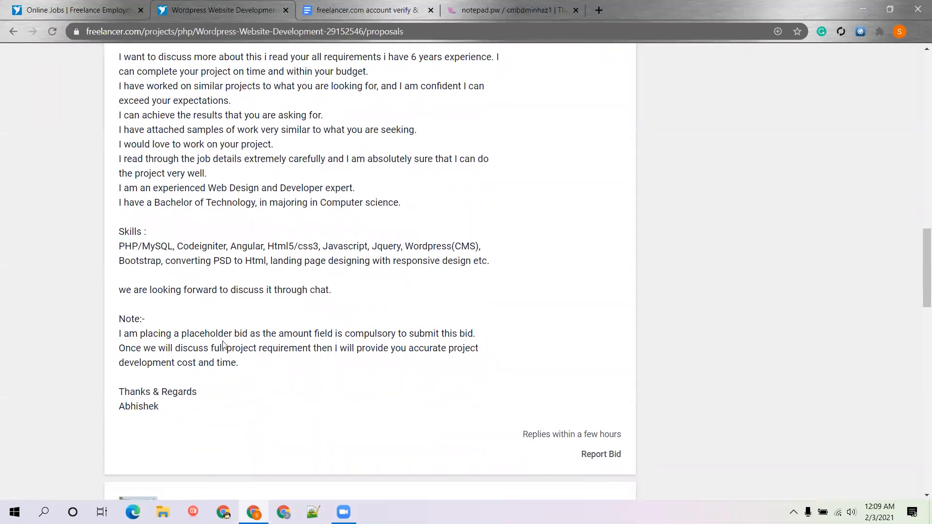
pyautogui.moveTo(140, 335); pyautogui.dragTo(255, 338)
pyautogui.click(255, 338)
pyautogui.moveTo(136, 348); pyautogui.dragTo(120, 334)
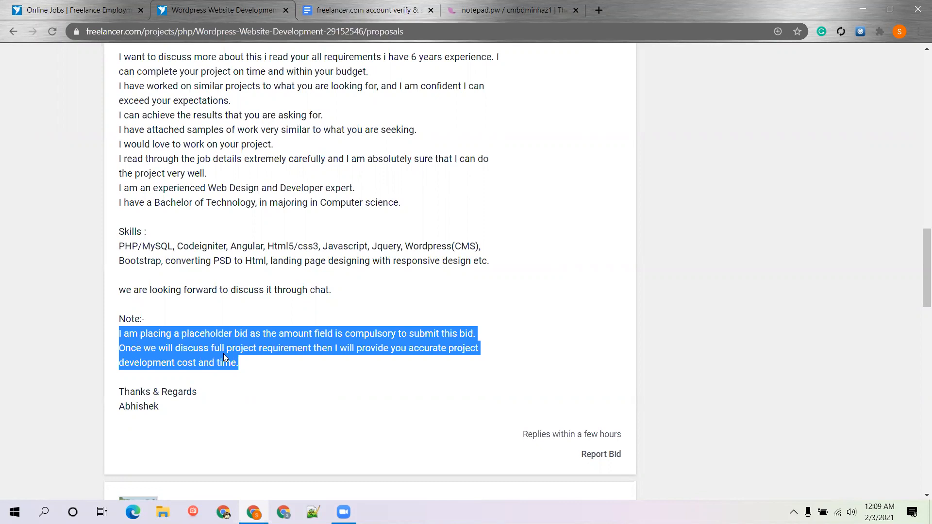
pyautogui.scroll(-3, 277, 362)
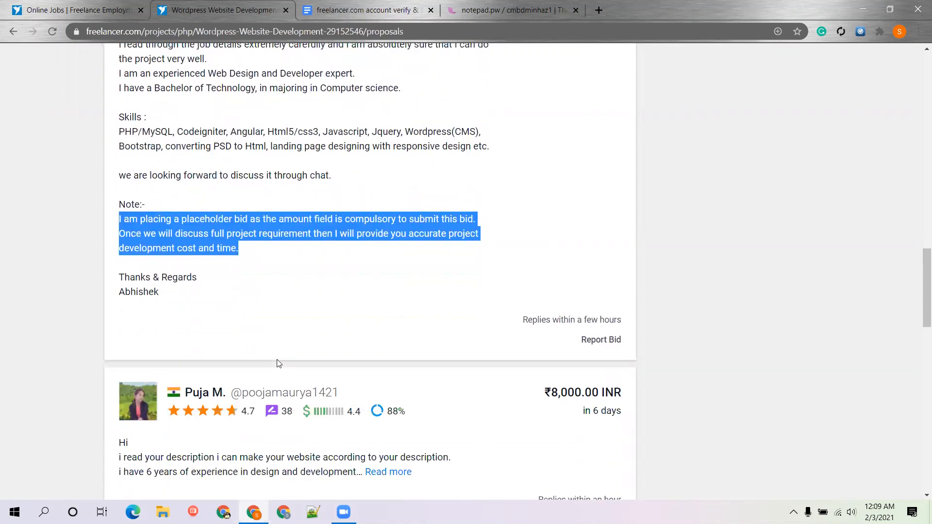
# Expand the two ₹7,000.00 INR proposals rated 90% and 100%
pyautogui.scroll(-5, 278, 361)
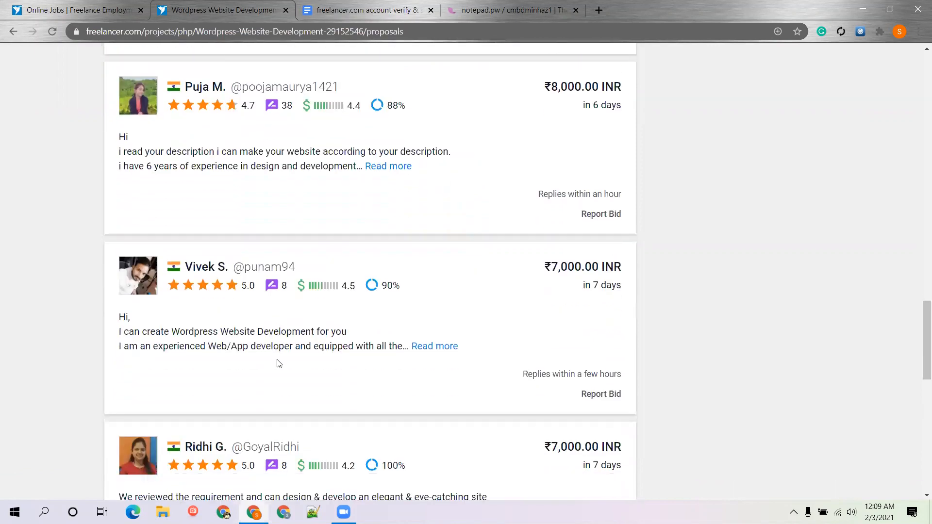
pyautogui.scroll(-3, 277, 359)
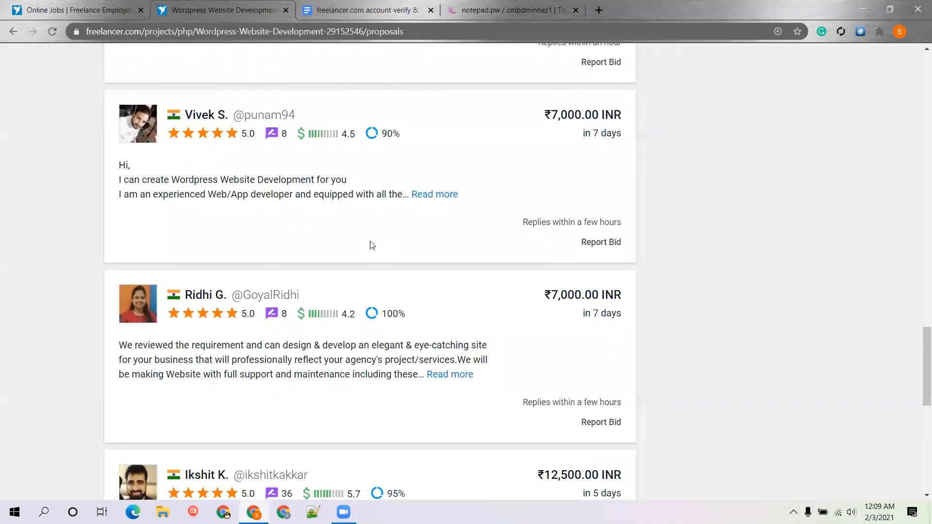
pyautogui.scroll(1, 371, 246)
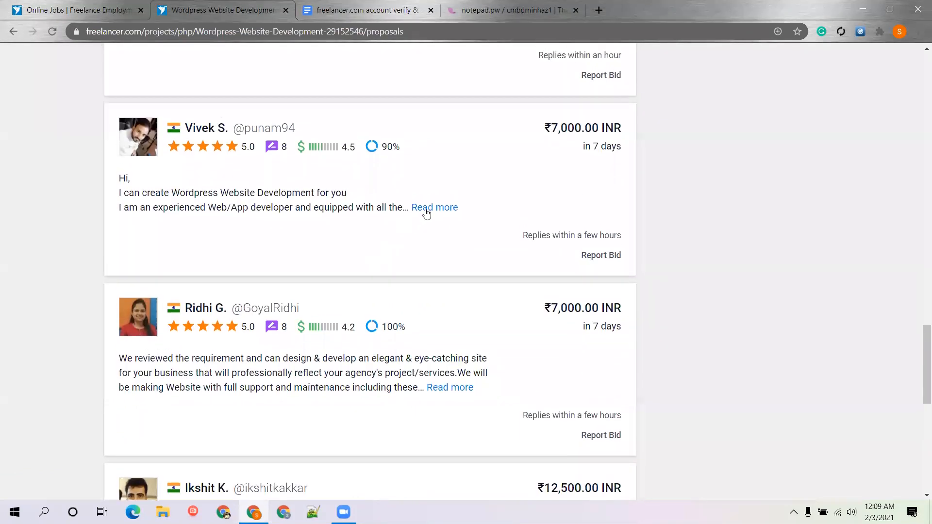
pyautogui.click(429, 208)
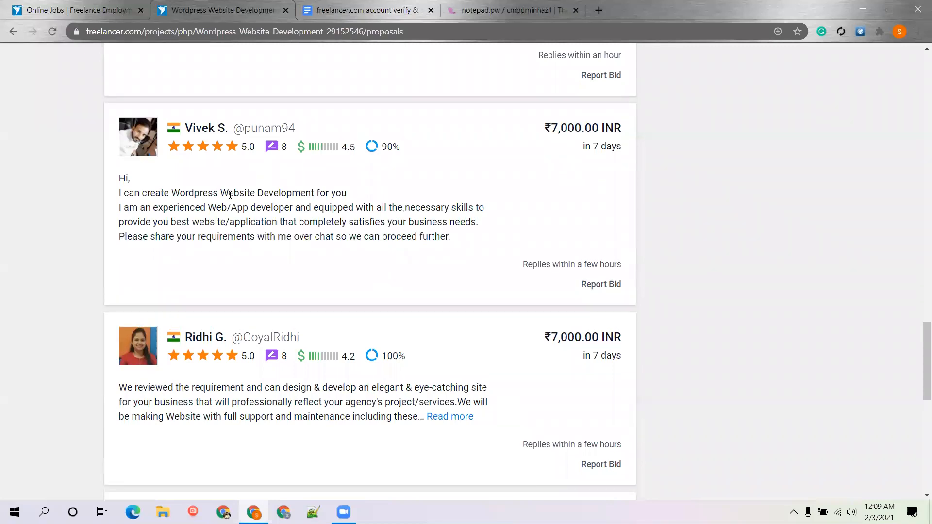
pyautogui.scroll(-1, 322, 232)
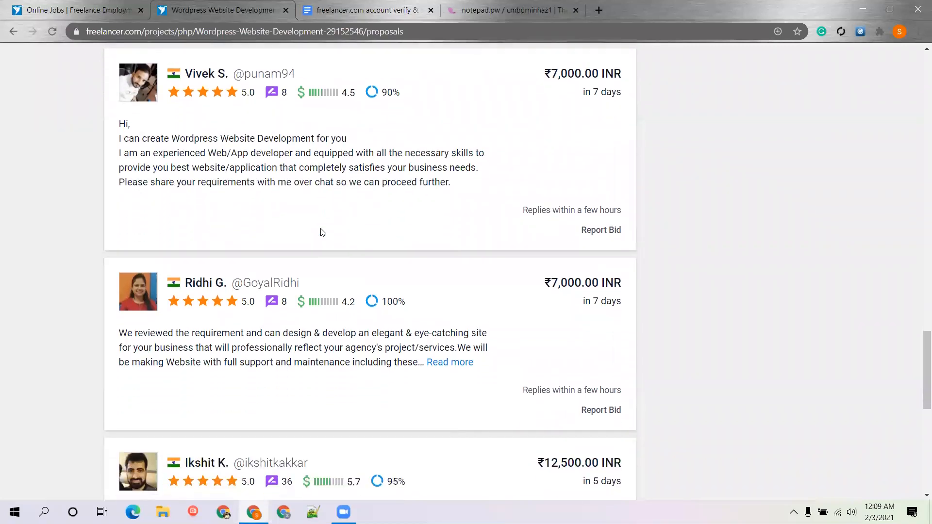
pyautogui.click(453, 363)
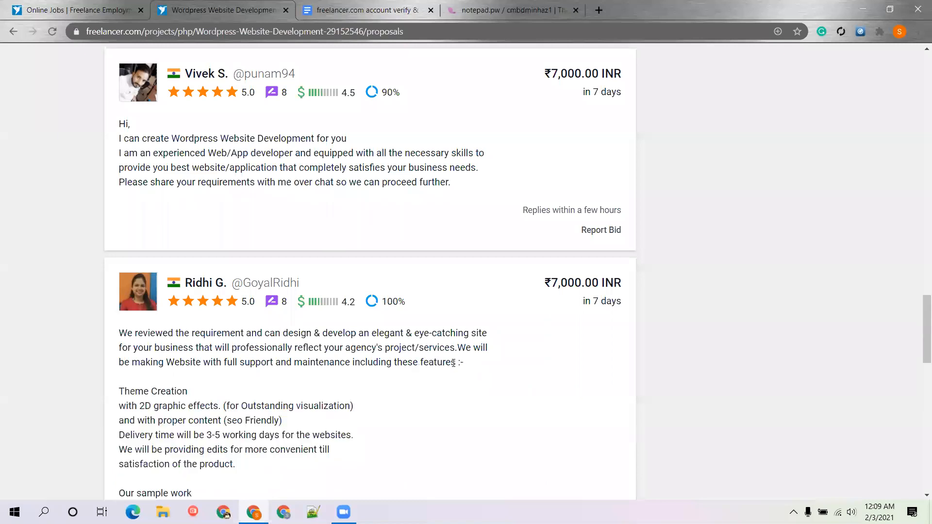
pyautogui.scroll(-7, 453, 365)
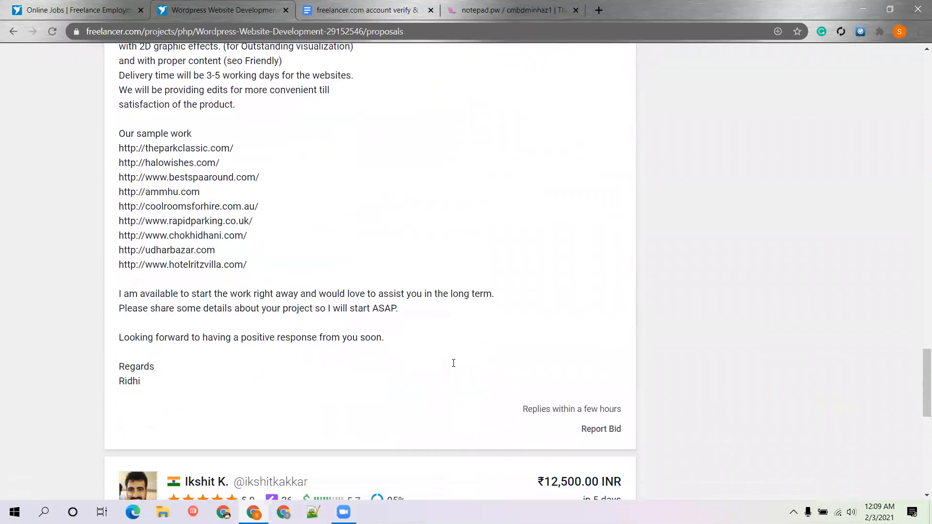
# Scroll the proposals list down to the page footer and back up to the top of Proposals
pyautogui.scroll(2, 381, 284)
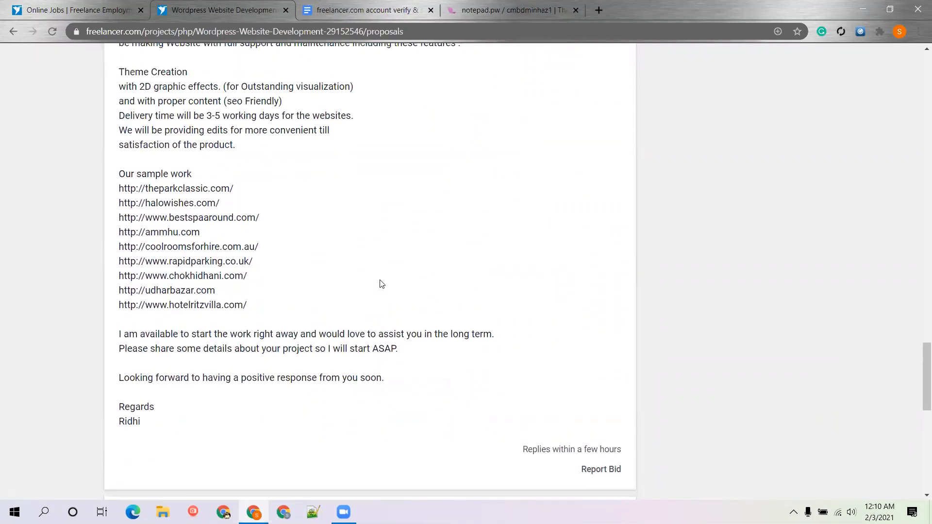
pyautogui.scroll(4, 381, 284)
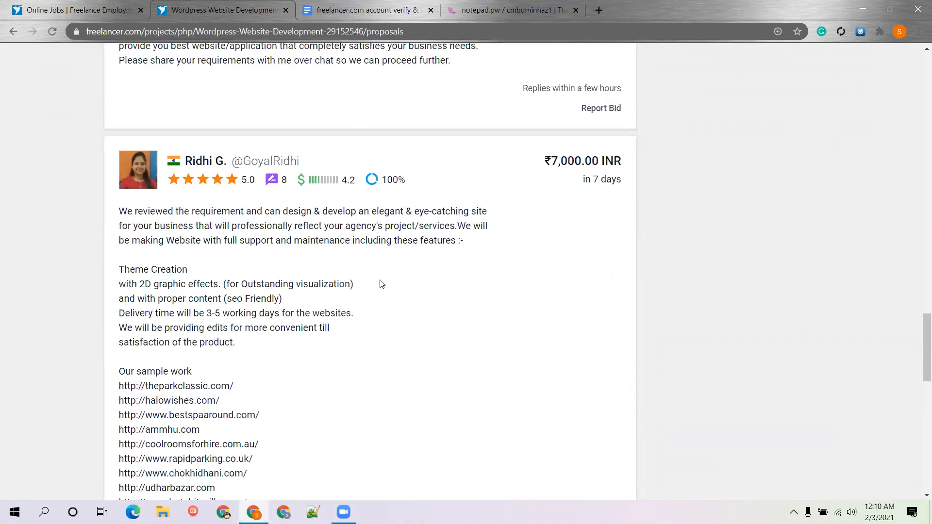
pyautogui.scroll(1, 381, 284)
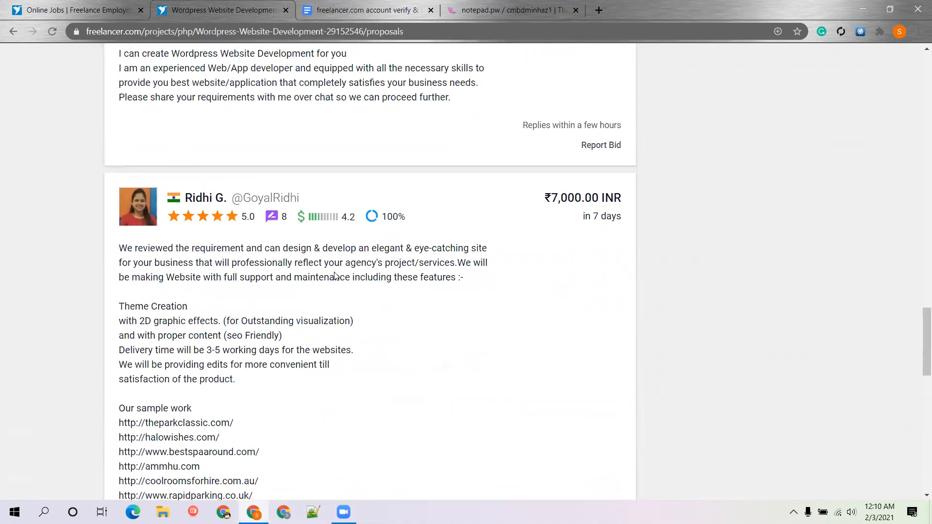
pyautogui.scroll(1, 242, 294)
pyautogui.scroll(1, 151, 310)
pyautogui.scroll(-1, 257, 365)
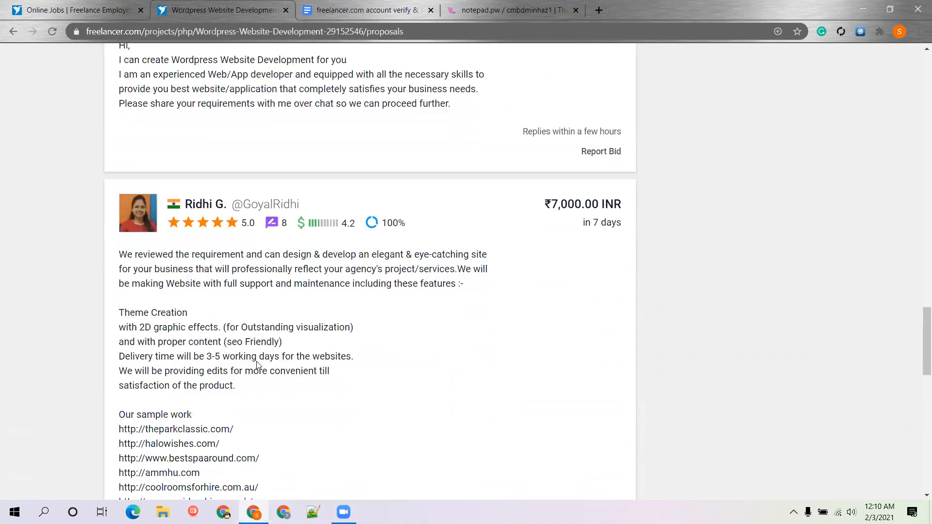
pyautogui.scroll(-1, 257, 365)
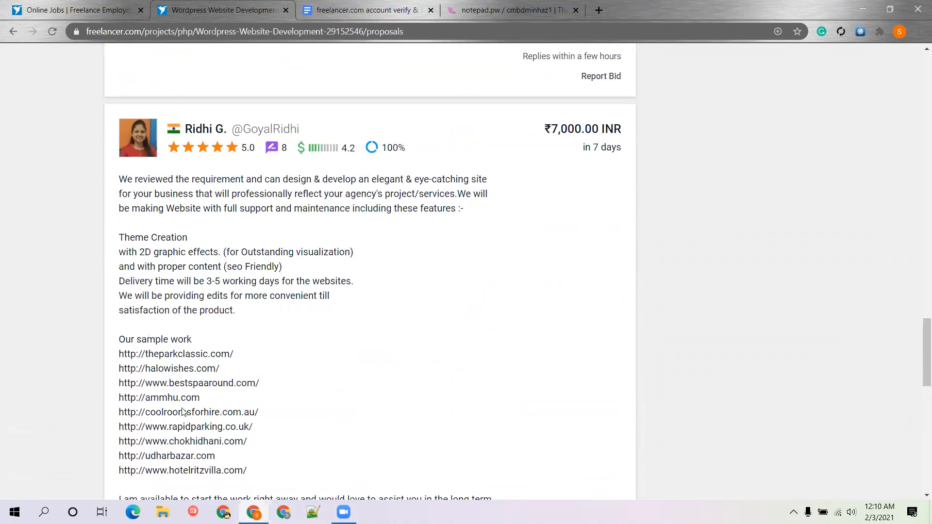
pyautogui.scroll(-7, 370, 204)
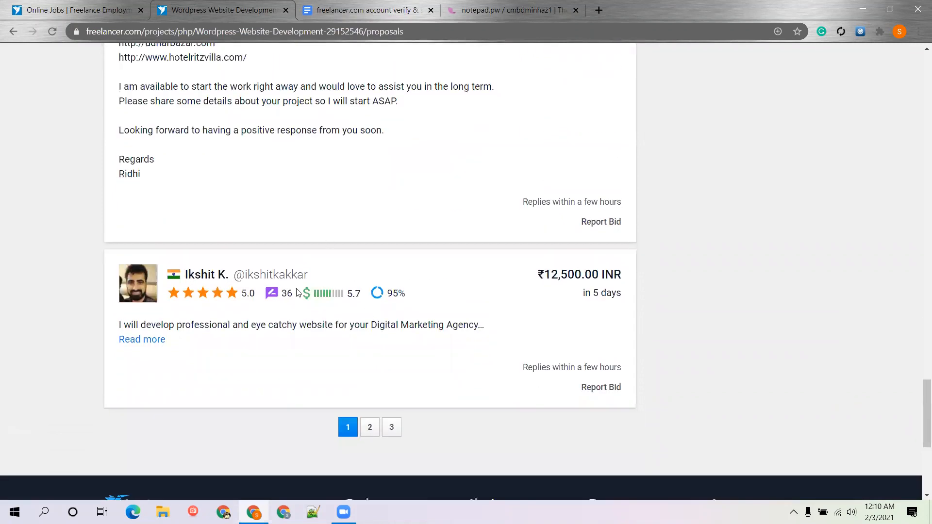
pyautogui.scroll(-3, 299, 289)
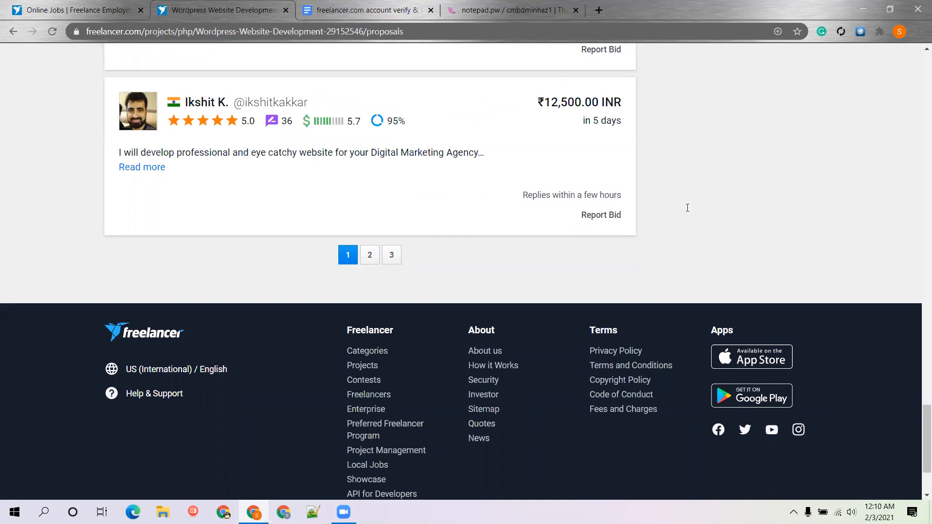
pyautogui.moveTo(323, 125)
pyautogui.scroll(10, 739, 162)
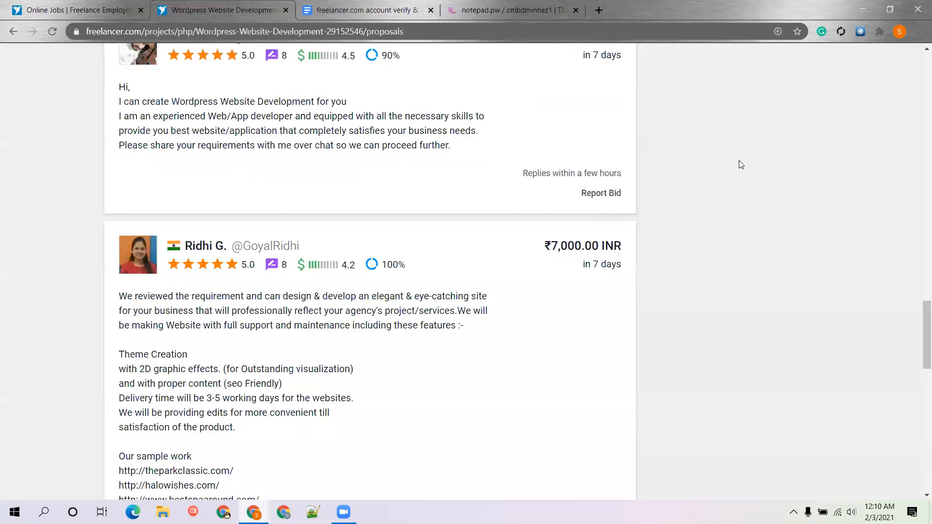
pyautogui.scroll(6, 740, 164)
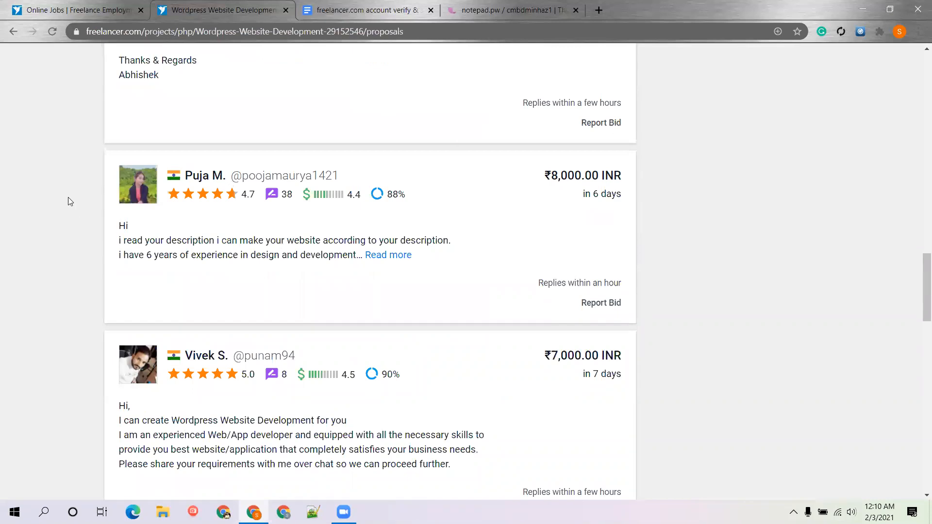
pyautogui.scroll(1, 75, 166)
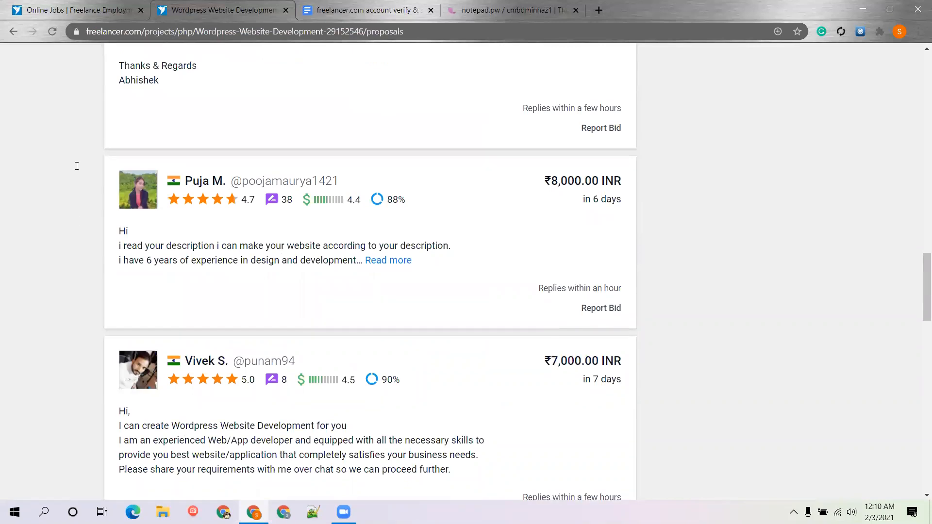
pyautogui.scroll(10, 682, 273)
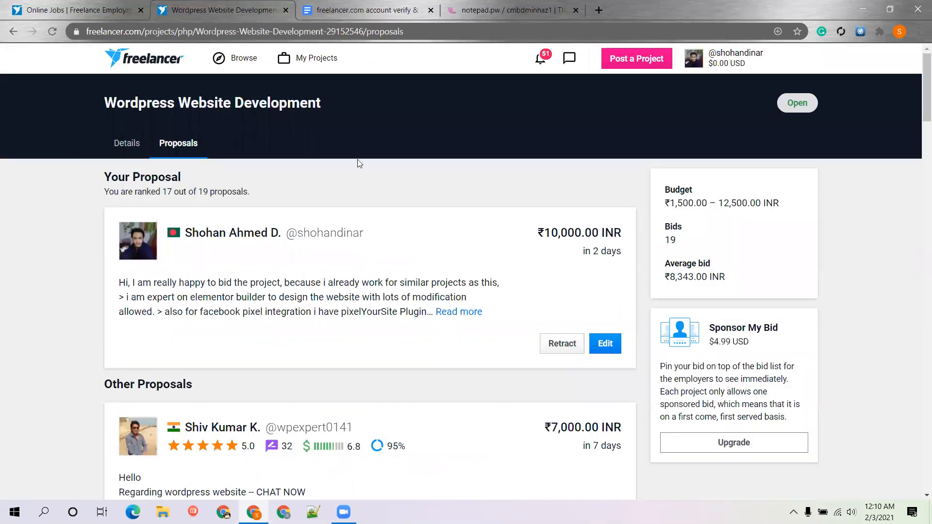